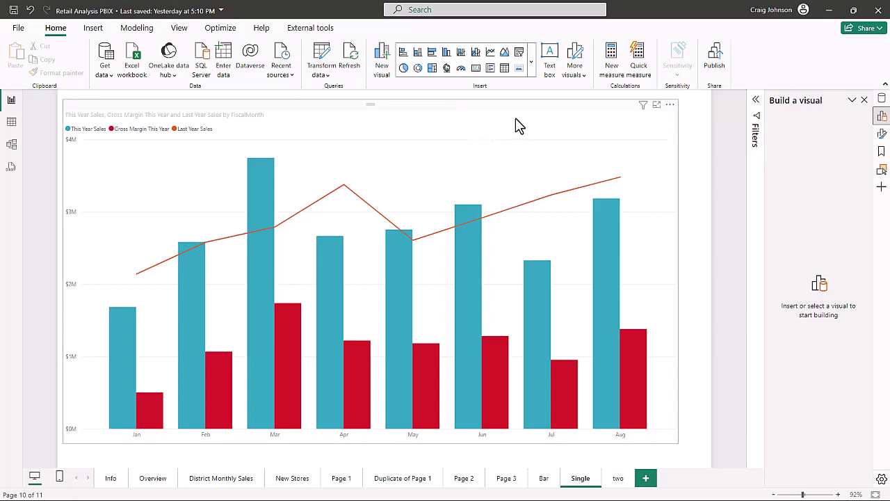
Step: Review the finished combo charts on the report pages two and Single
left_click(618, 483)
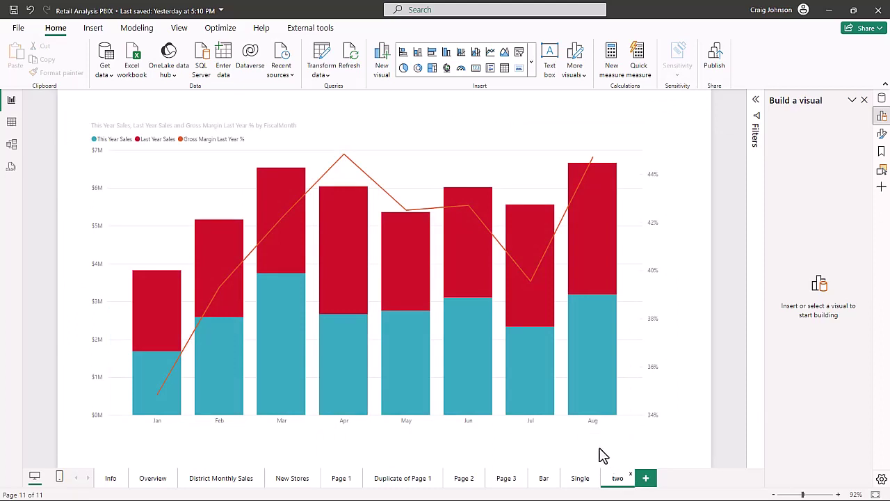
left_click(581, 480)
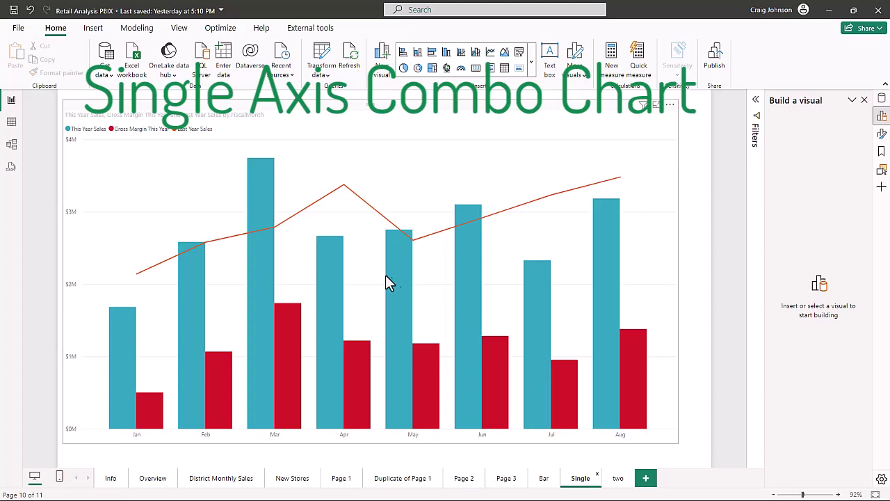
Step: Add a new report page and place a clustered column chart on it, enlarged to fill most of the page
left_click(645, 480)
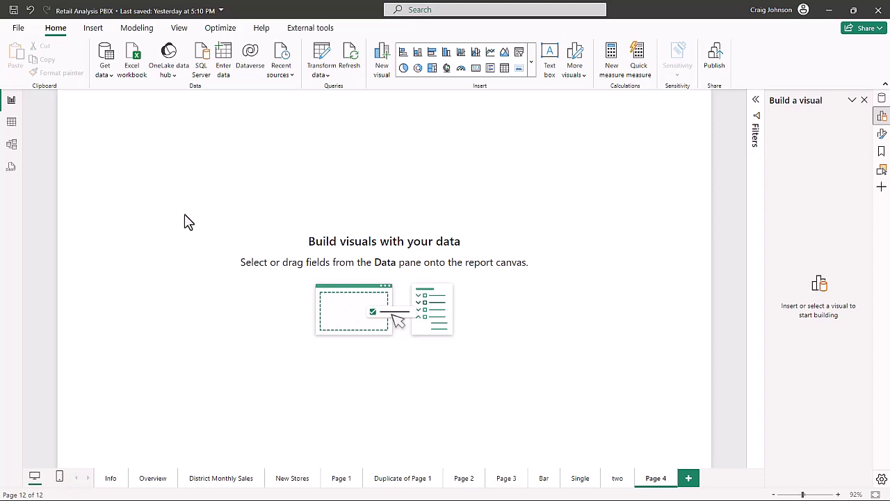
left_click(532, 63)
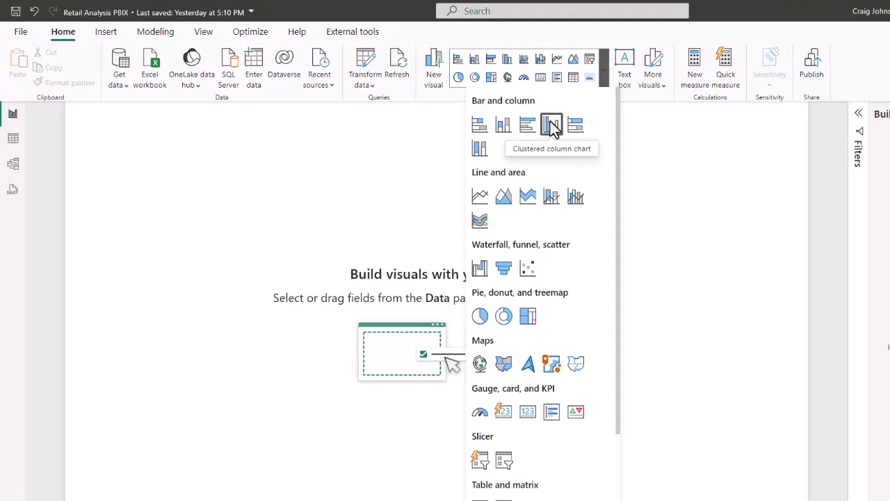
left_click(552, 125)
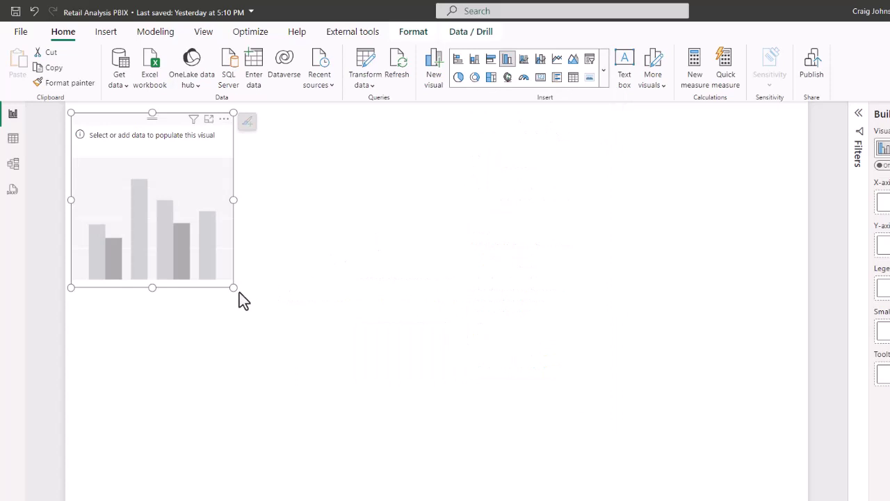
left_click_drag(233, 287, 718, 484)
left_click_drag(533, 116, 554, 121)
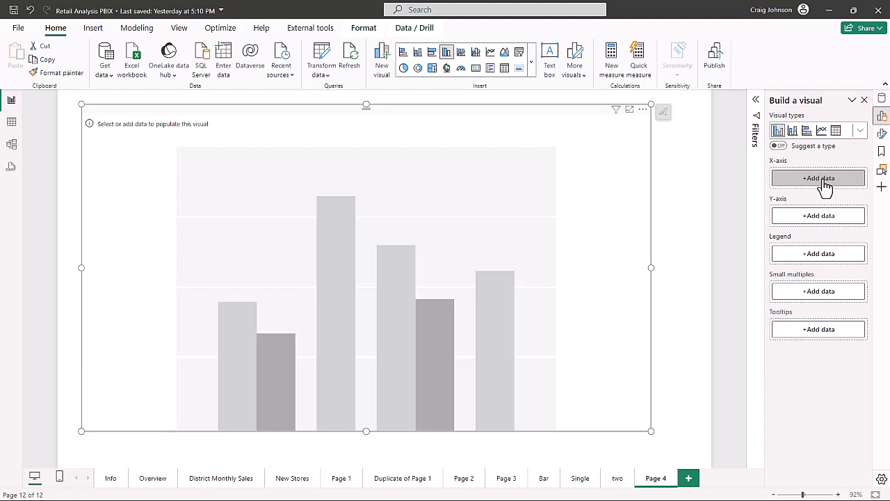
Step: Assign FiscalMonth from the Time table to the chart's X-axis and This Year Sales to its Y-axis
left_click(823, 182)
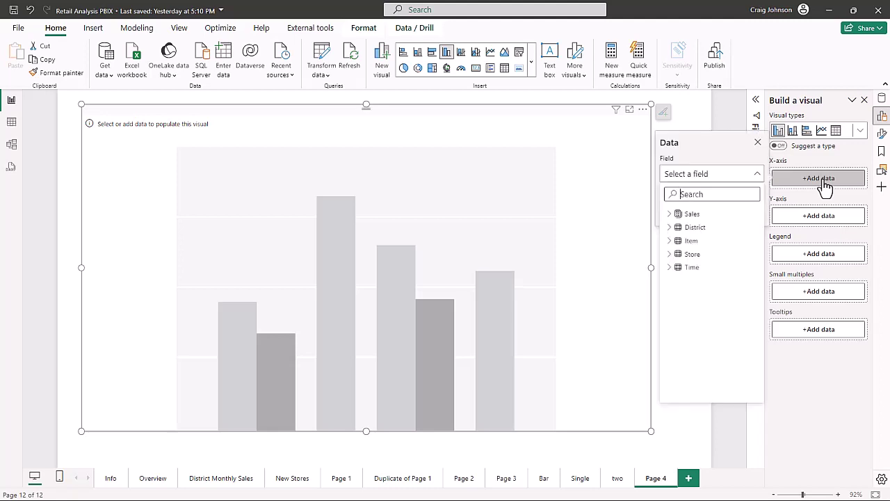
left_click(668, 267)
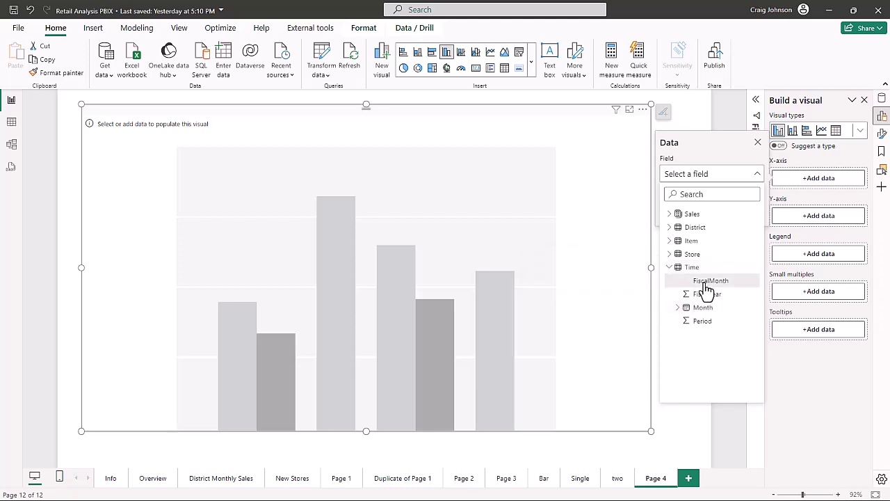
left_click(706, 283)
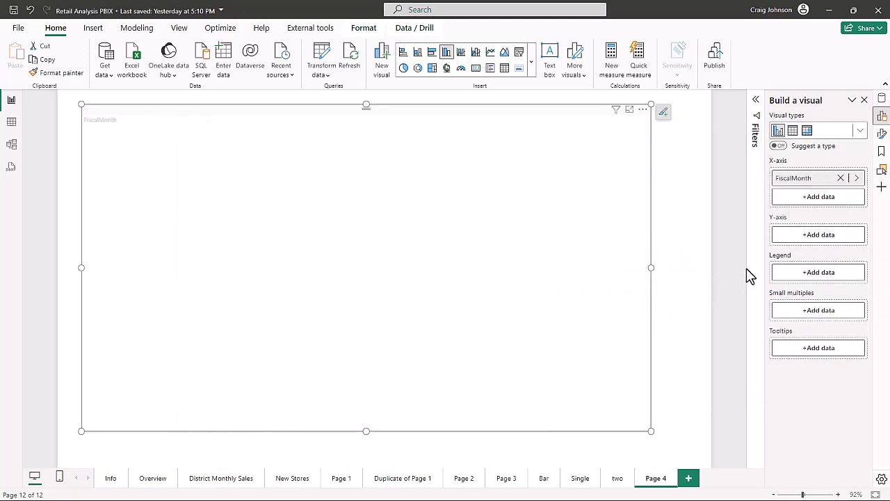
left_click(817, 236)
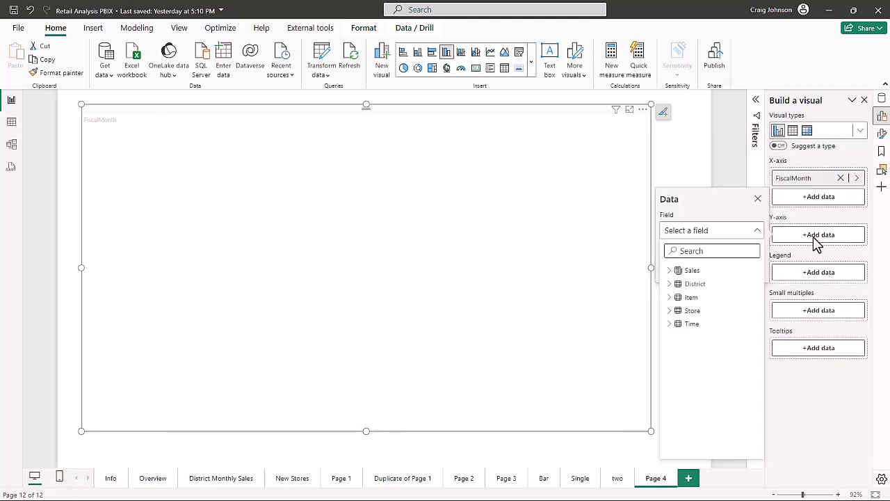
left_click(726, 253)
type("this")
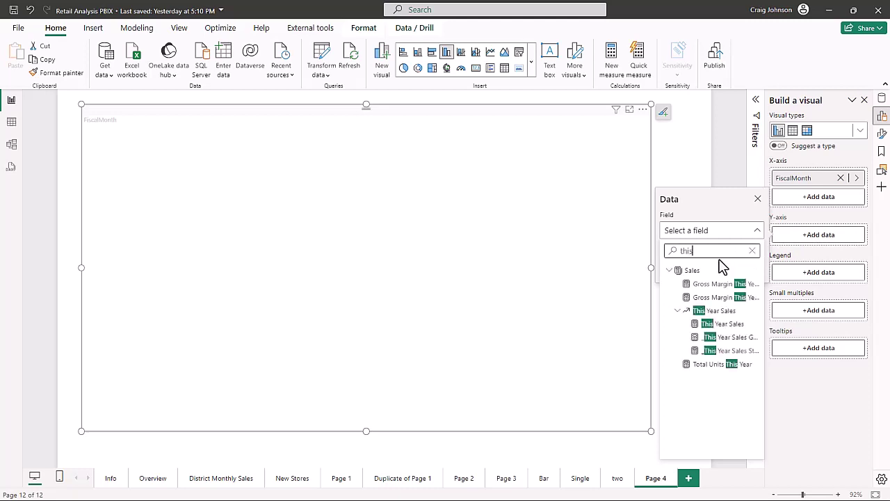
left_click(709, 326)
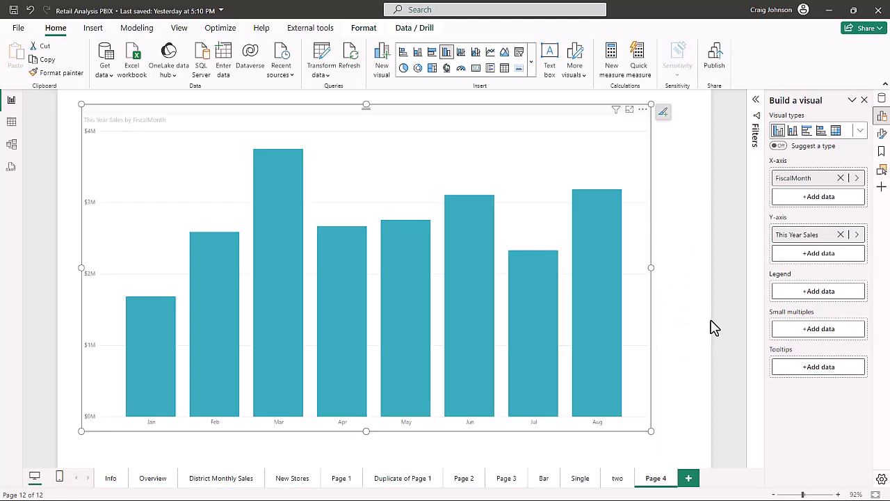
Step: Add the Gross Margin This Year measure as a second Y-axis series of the column chart
left_click(817, 256)
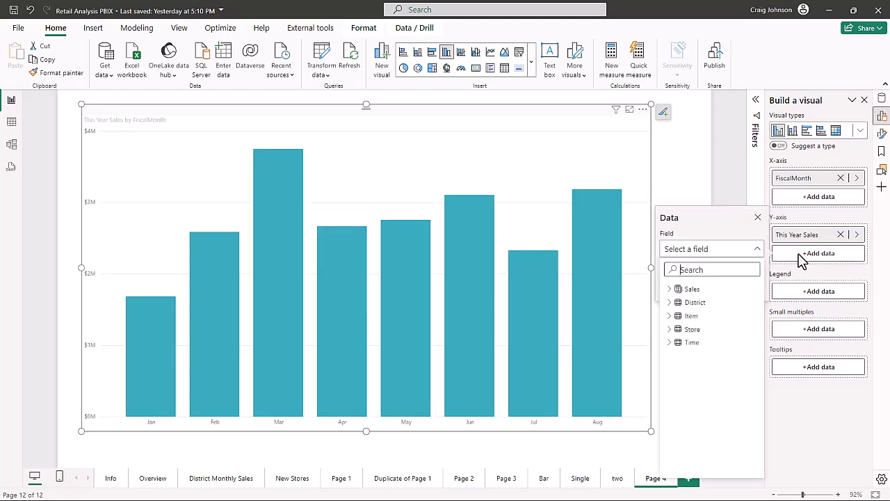
type("grossw")
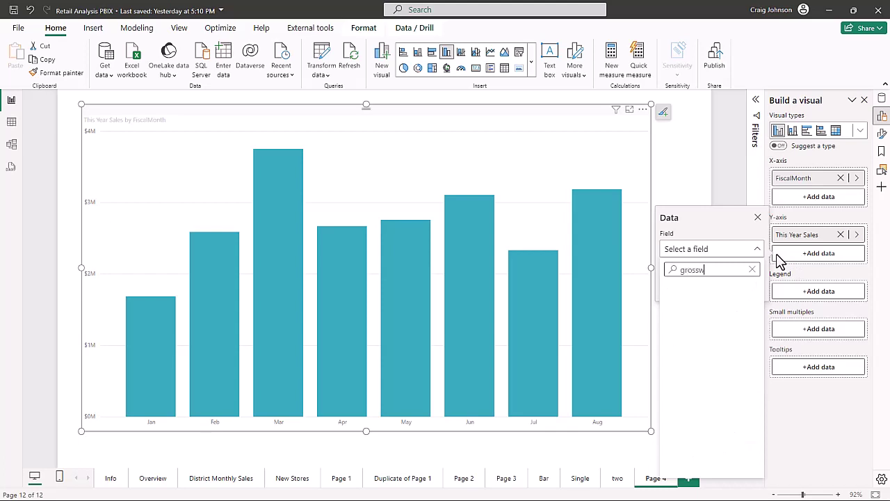
key("BackSpace")
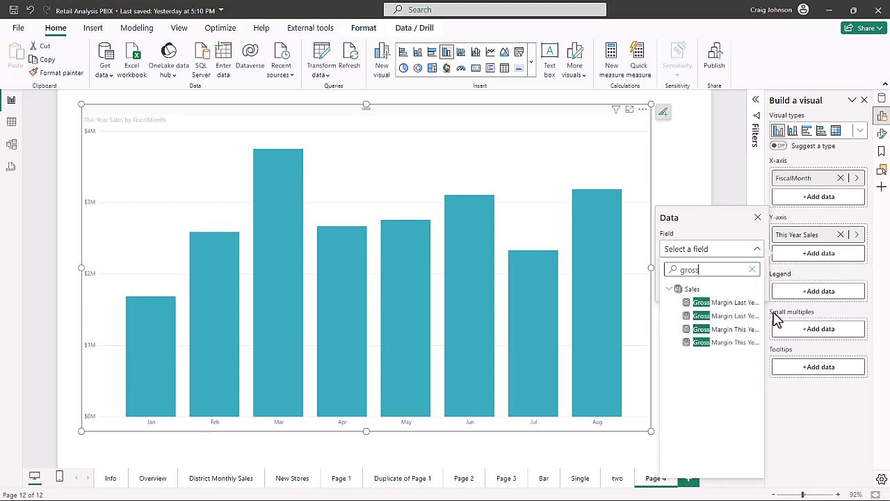
left_click(737, 336)
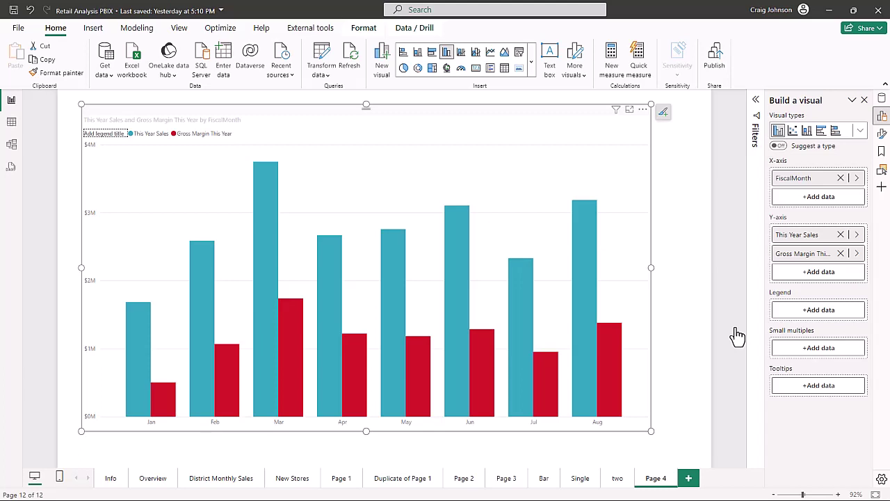
Step: Sort the column chart's axis by FiscalMonth in ascending order
left_click(643, 113)
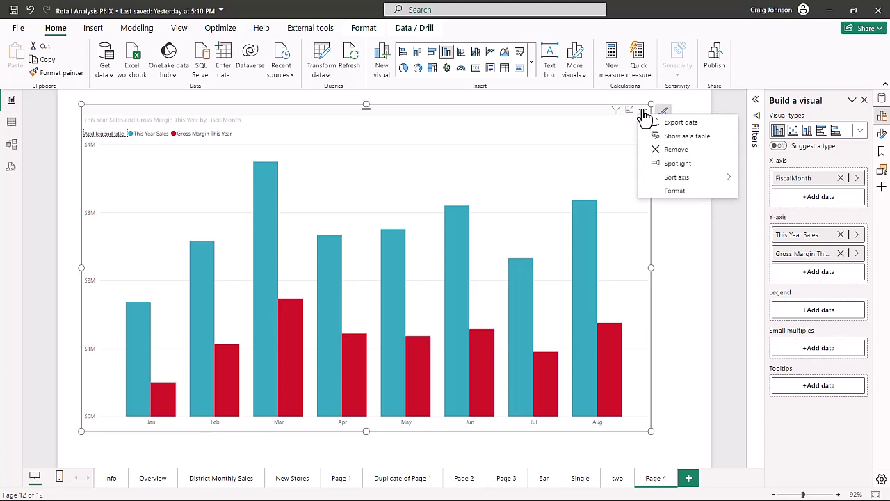
mouse_move(682, 182)
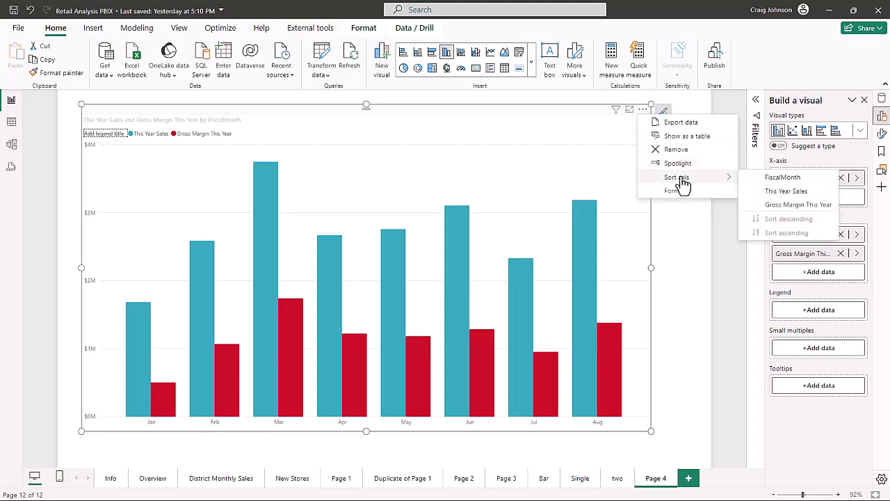
left_click(775, 182)
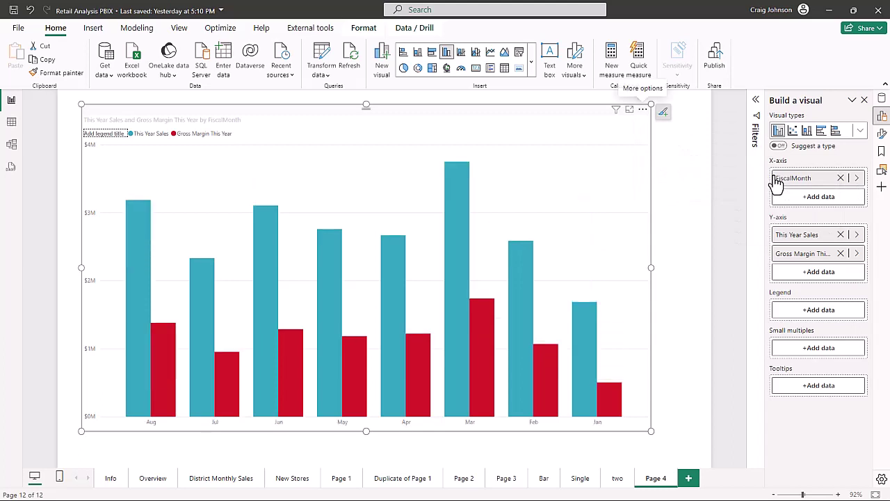
left_click(644, 110)
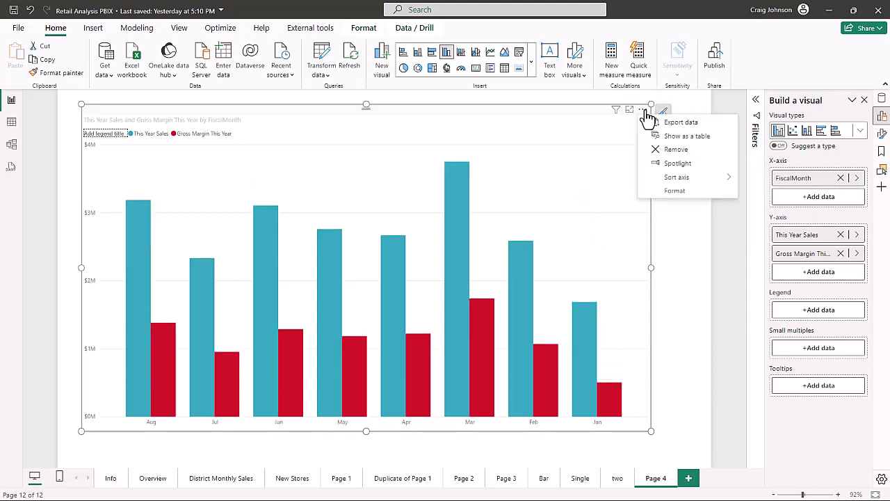
mouse_move(681, 177)
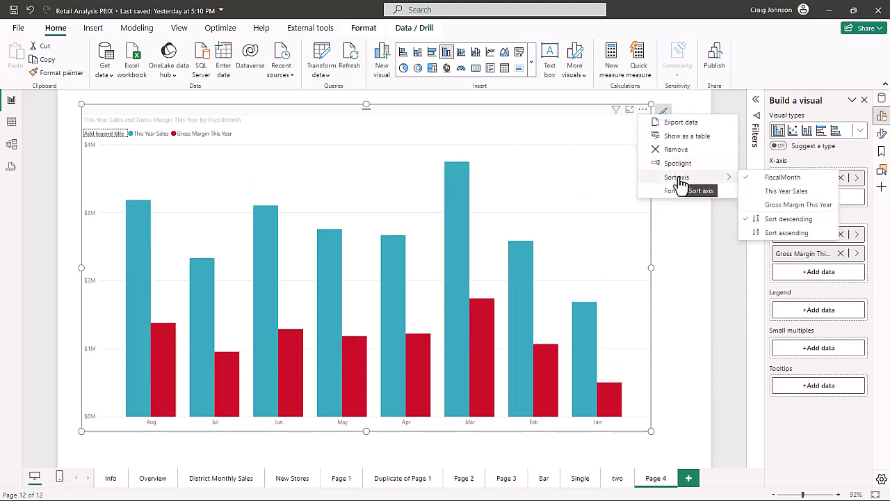
left_click(779, 233)
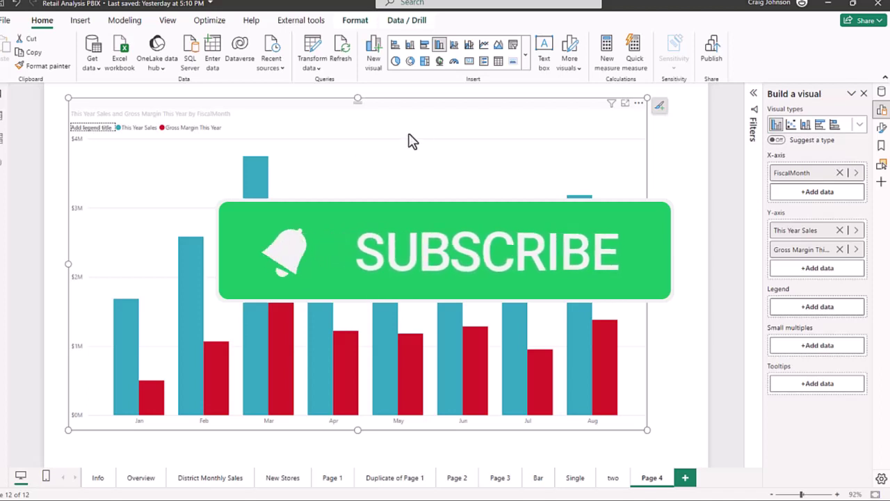
Step: Convert the chart to a line and clustered column chart with Last Year Sales on the Line y-axis
left_click(527, 62)
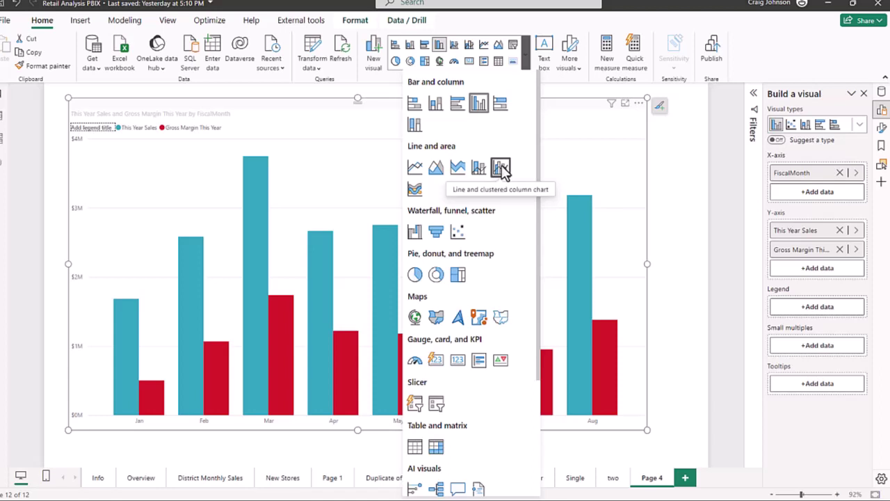
left_click(501, 168)
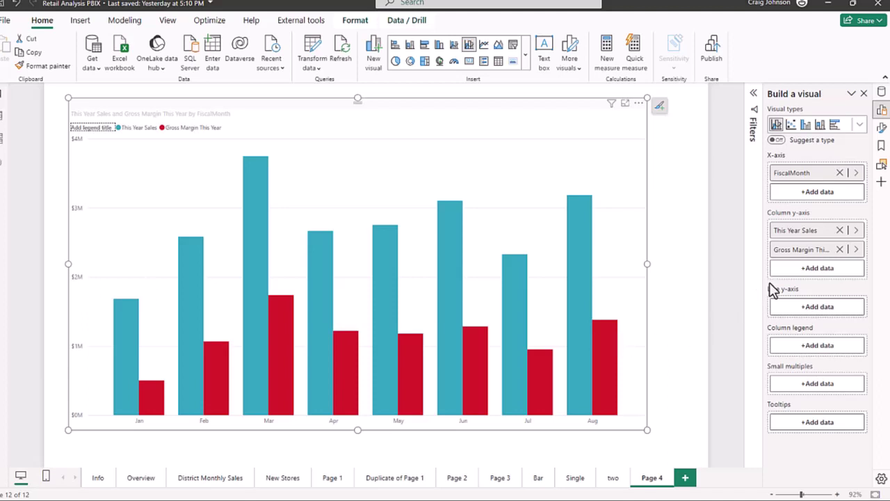
left_click(806, 306)
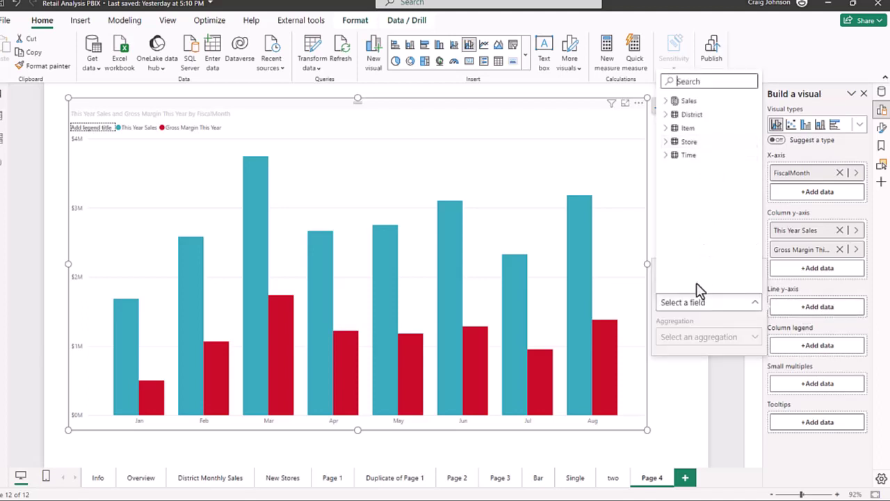
type("last")
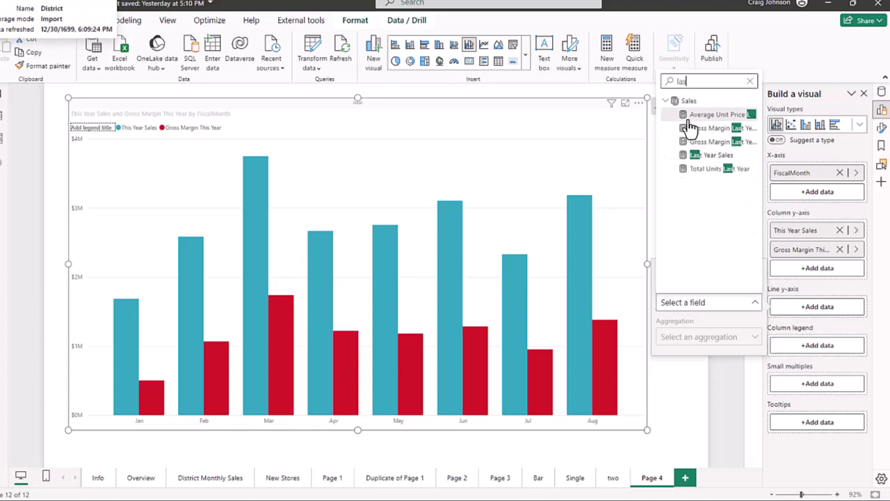
left_click(712, 162)
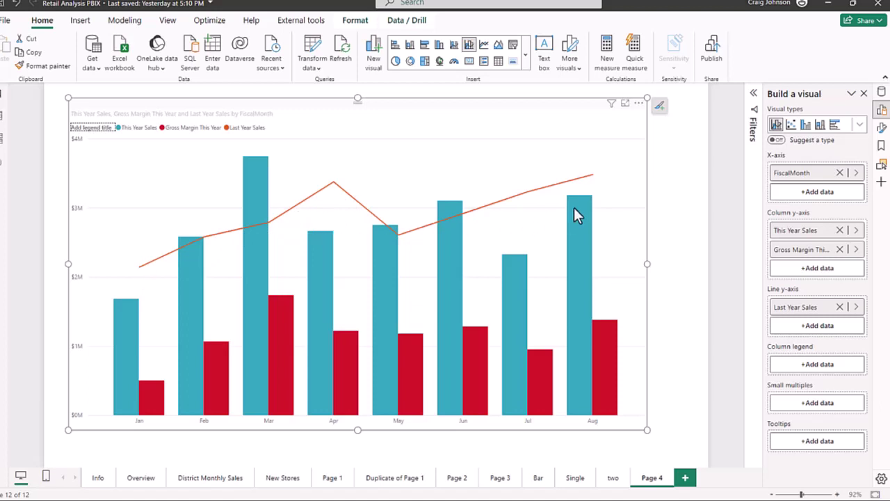
Step: Replace the combo chart's title text with "This Years Sales vs Last Years Sales"
mouse_move(581, 201)
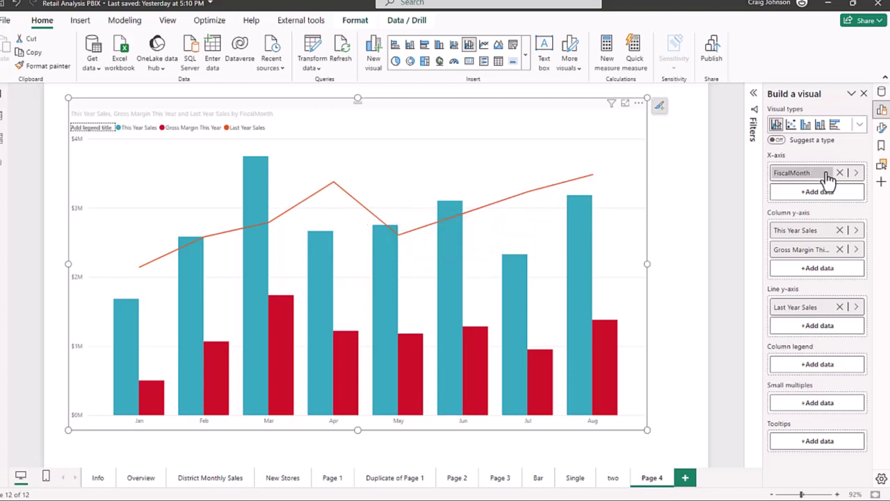
left_click(881, 129)
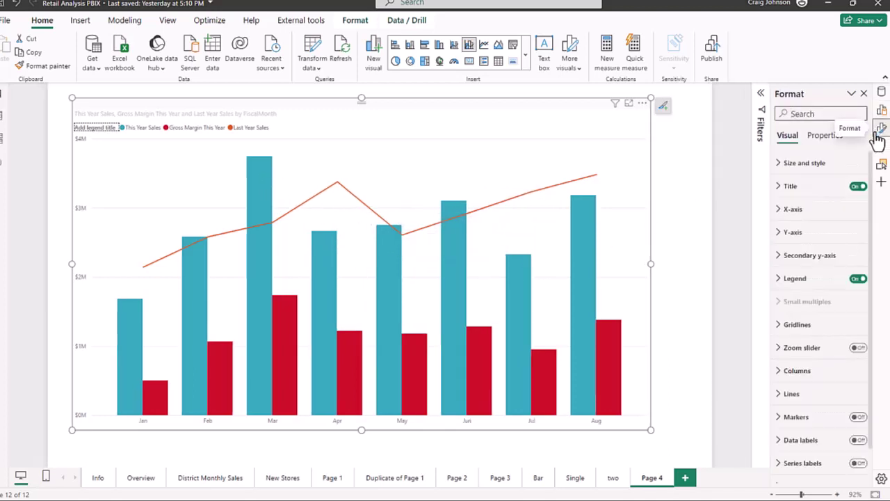
left_click(778, 187)
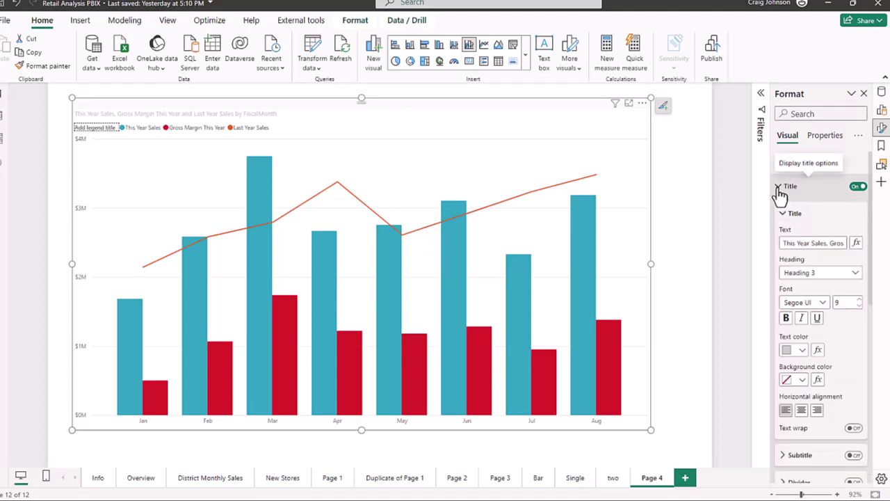
left_click(783, 244)
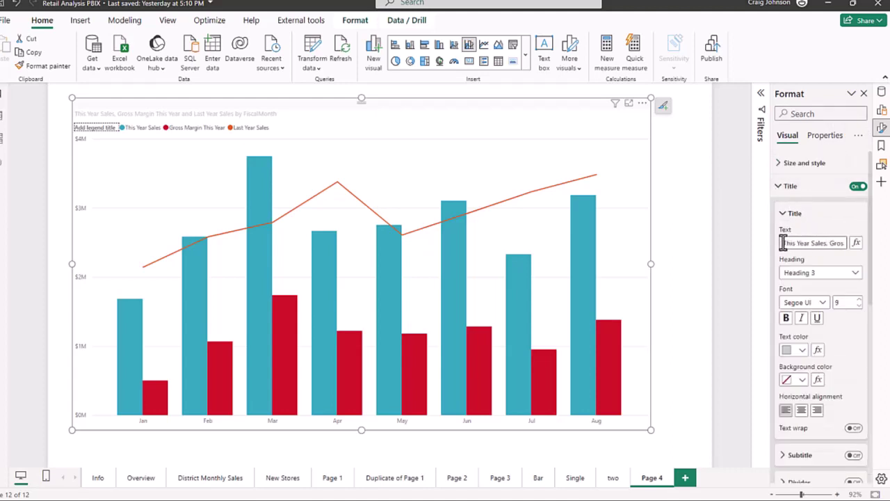
left_click_drag(781, 242, 868, 252)
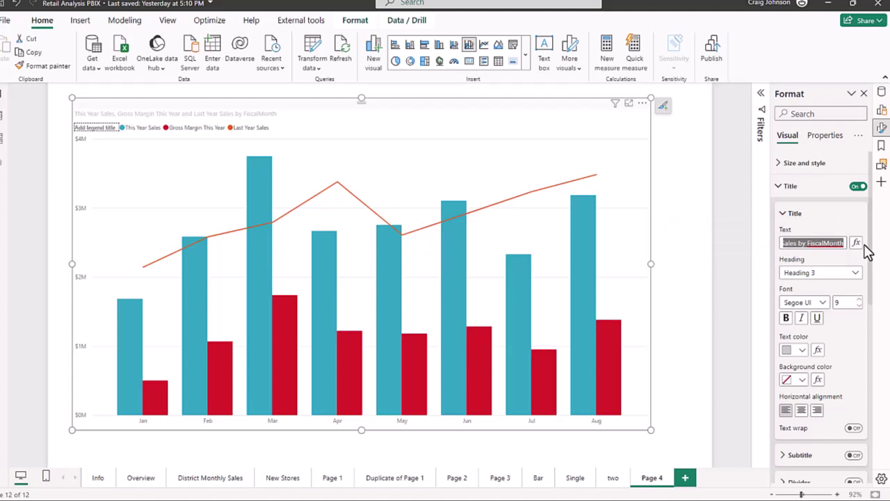
type("Comb")
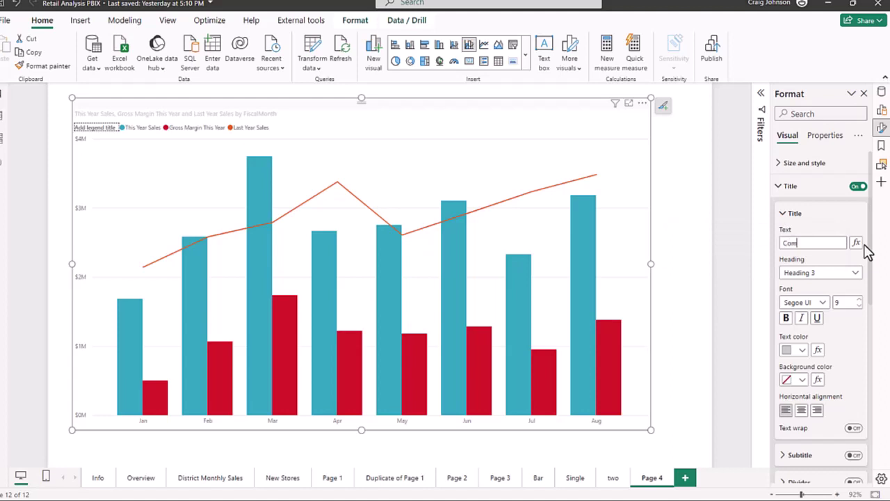
key("BackSpace")
key("BackSpace")
key("BackSpace")
key("BackSpace")
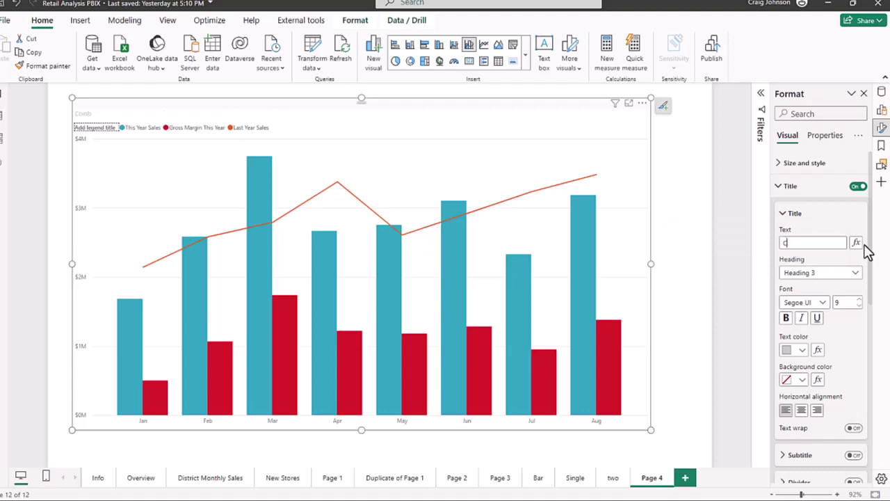
type("This Year")
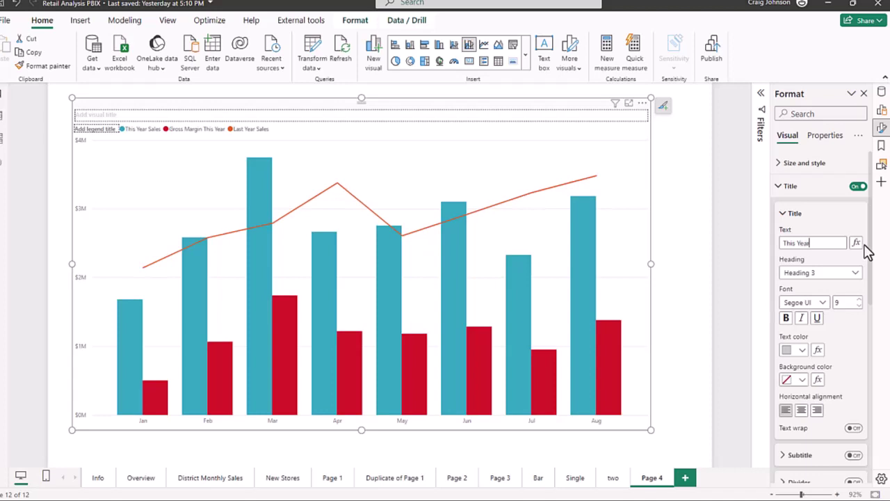
type("s Sales vs Last Years Sales")
Step: Format the chart title with font size 14, black text color and bold
left_click(858, 300)
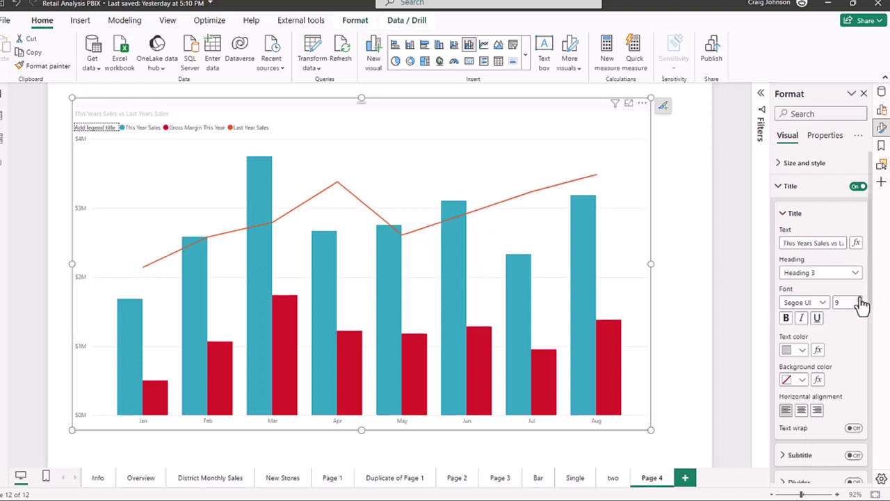
left_click(859, 301)
left_click(859, 300)
left_click(859, 301)
left_click(858, 300)
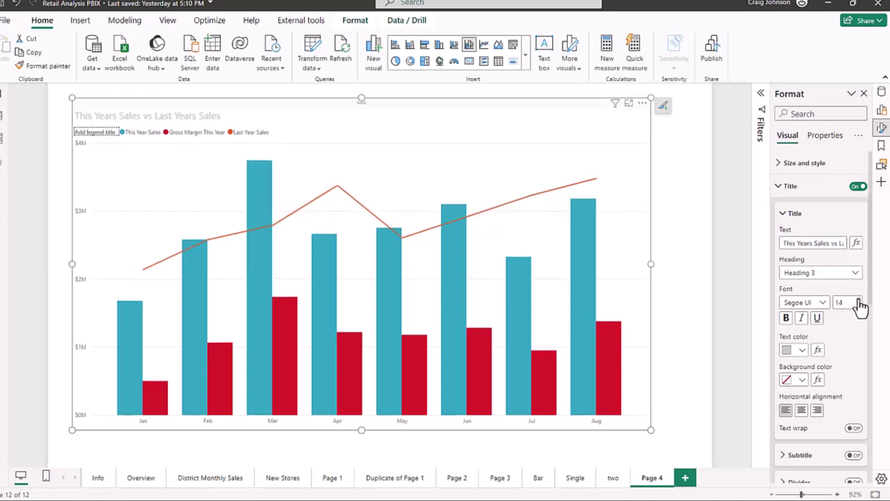
left_click(801, 350)
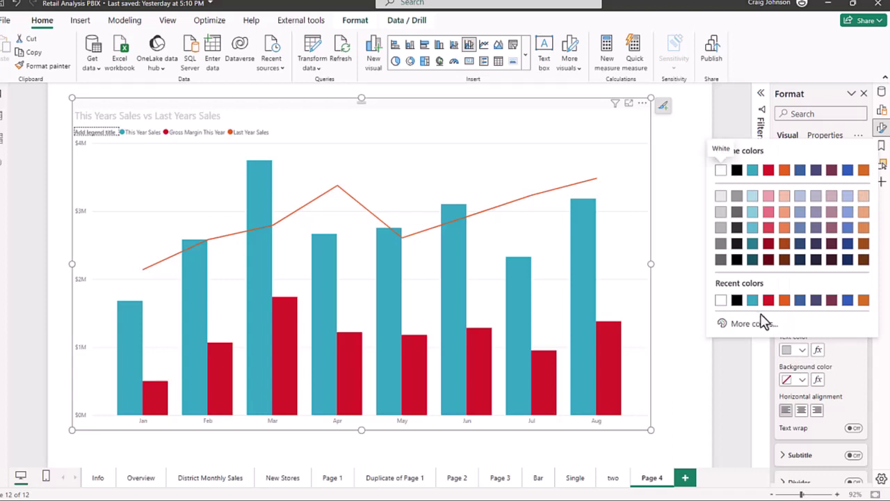
left_click(737, 299)
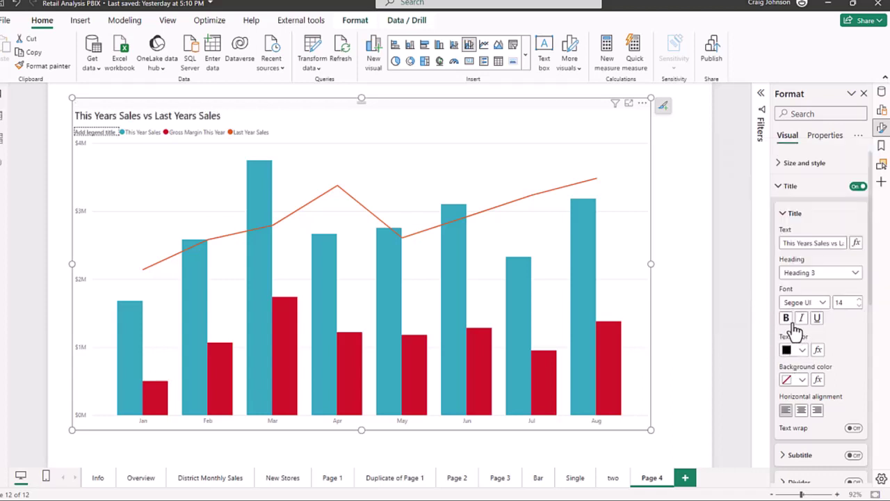
left_click(787, 318)
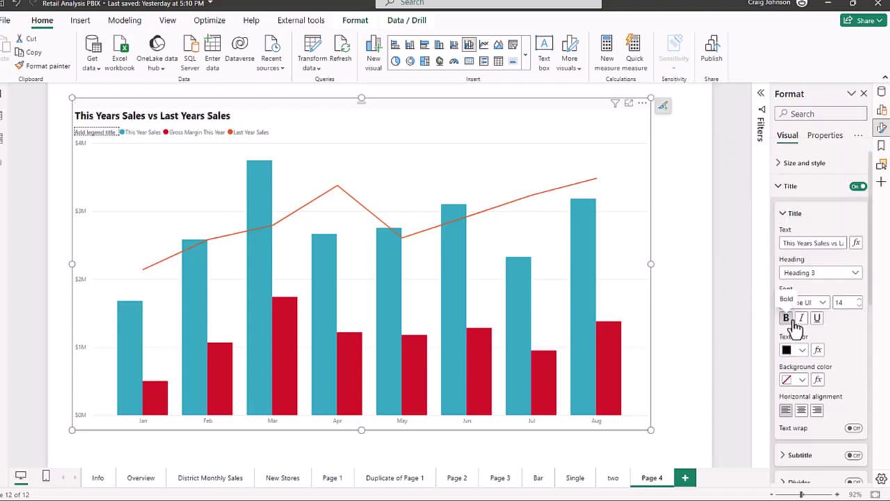
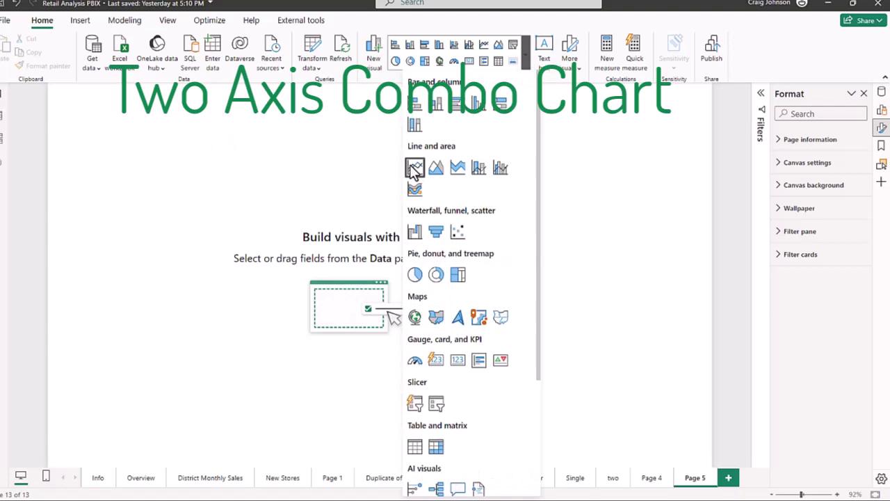
Step: Insert a line chart on Page 5 and enlarge it to fill most of the page
left_click(415, 168)
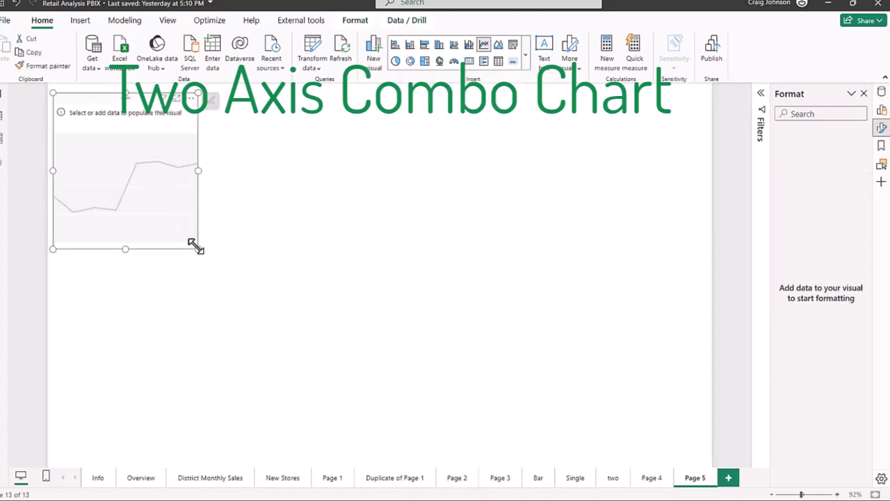
left_click_drag(196, 247, 647, 445)
Step: Assign the Gross Margin This Year % measure to the line chart's Y-axis
left_click(881, 115)
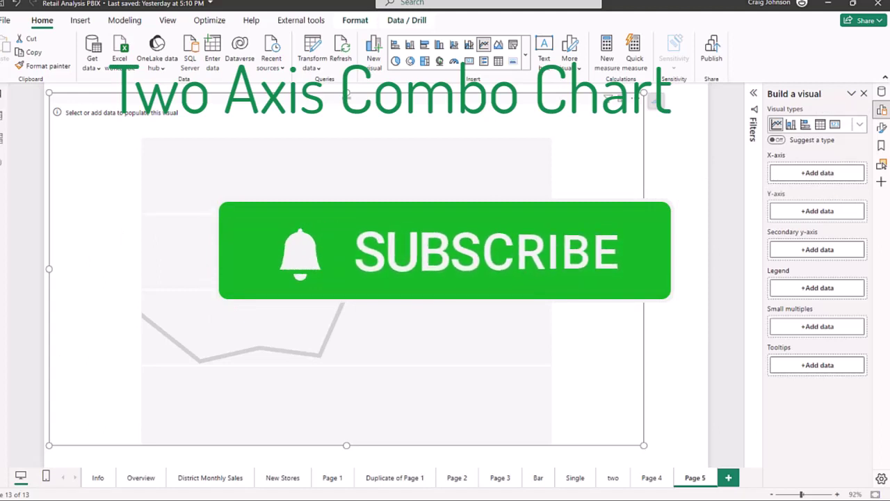
left_click(805, 210)
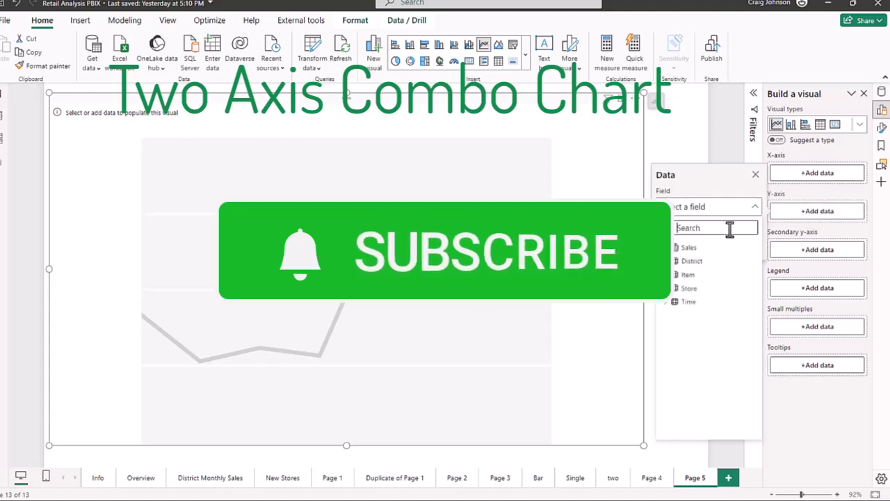
left_click(697, 224)
type("gr")
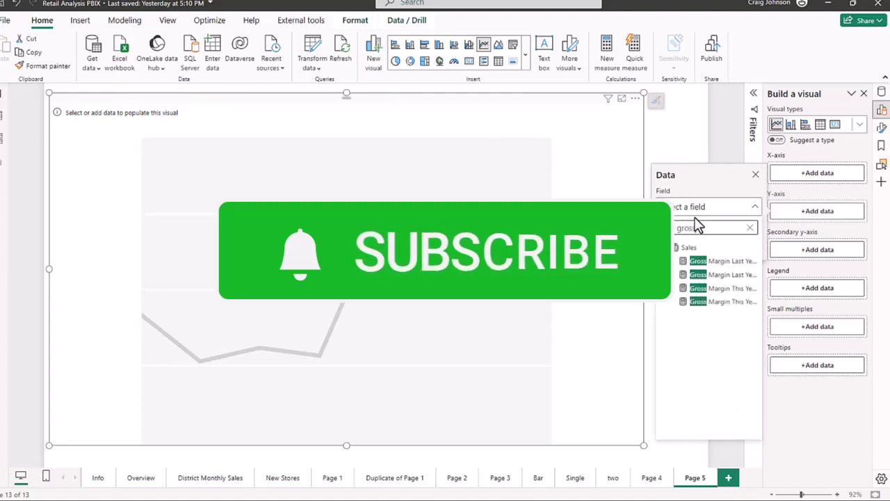
type("oss")
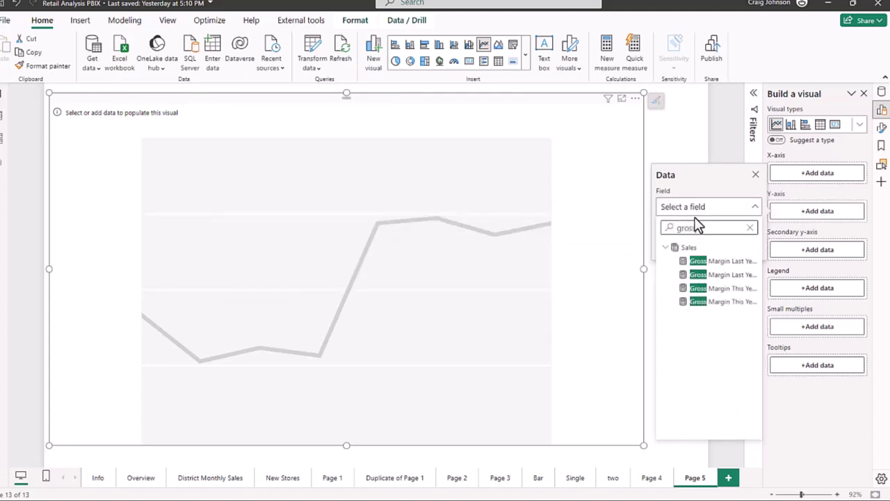
left_click(723, 306)
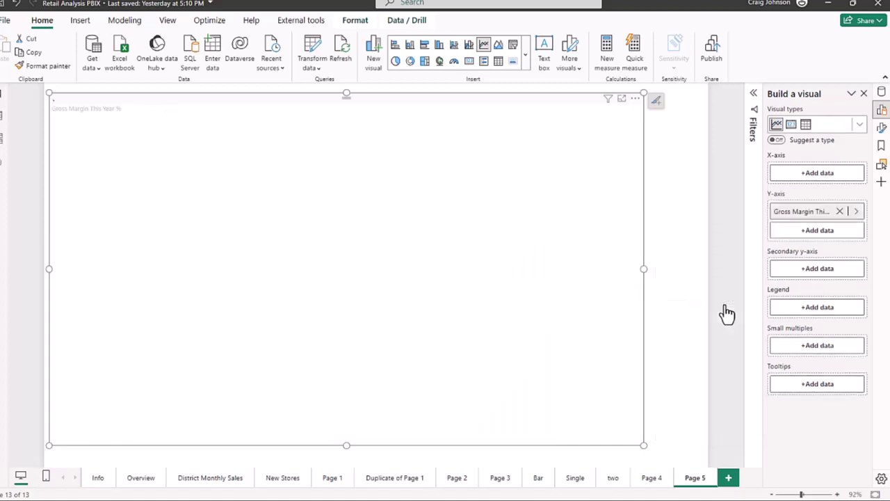
Step: Assign FiscalMonth from the Time table to the line chart's X-axis
left_click(811, 176)
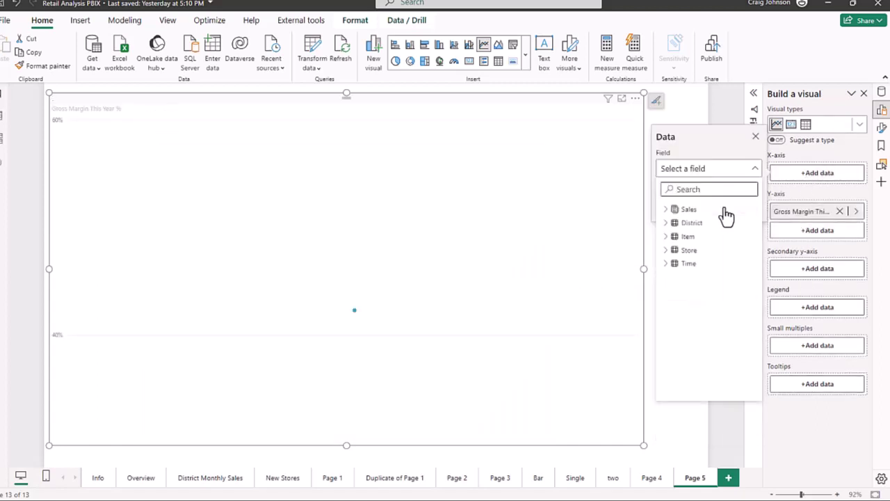
left_click(670, 264)
left_click(699, 278)
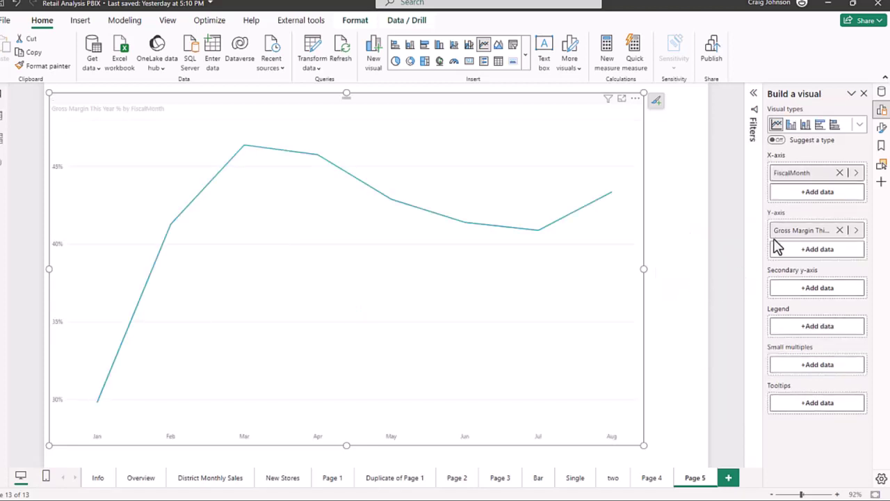
Step: Sort the line chart's axis by FiscalMonth in ascending order
left_click(811, 252)
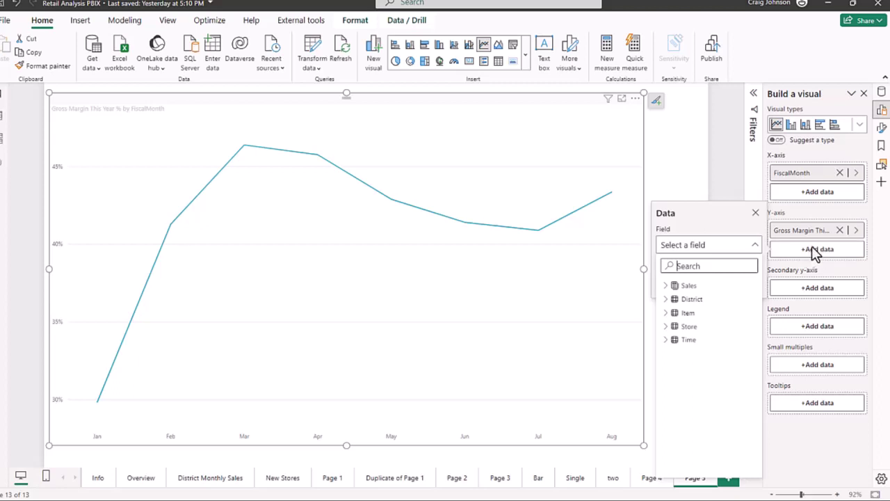
left_click(635, 99)
left_click(635, 98)
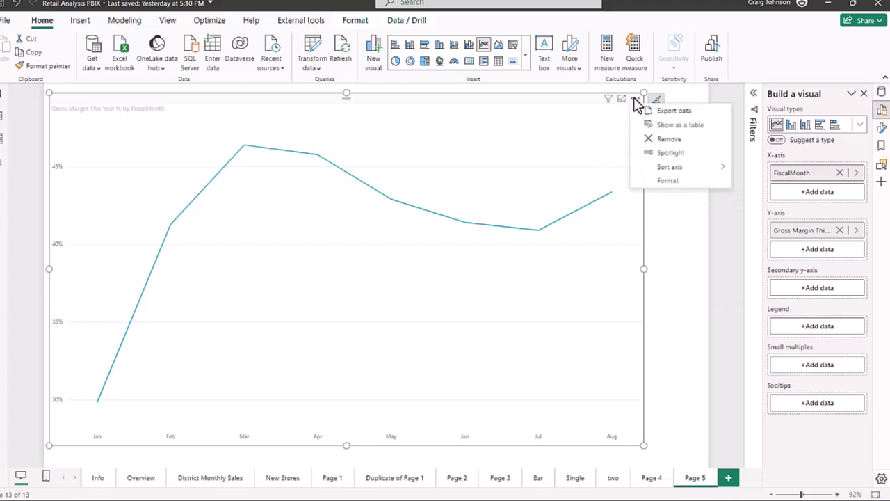
mouse_move(675, 168)
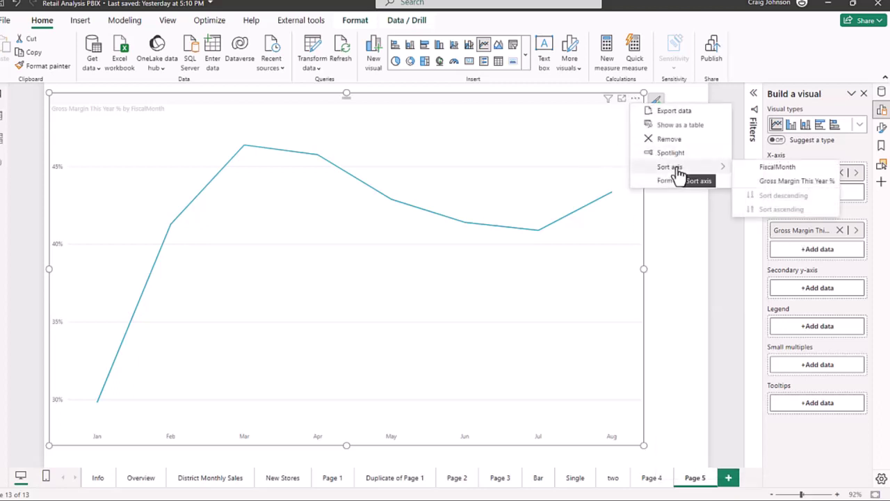
left_click(765, 172)
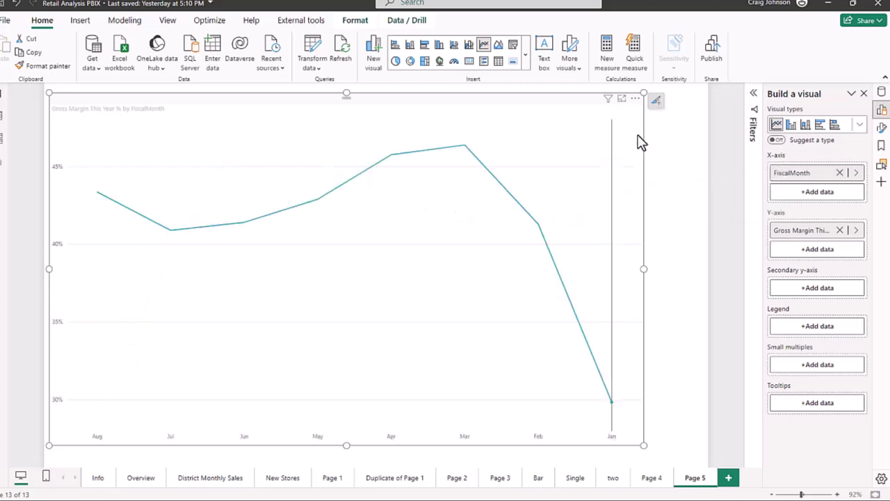
left_click(635, 99)
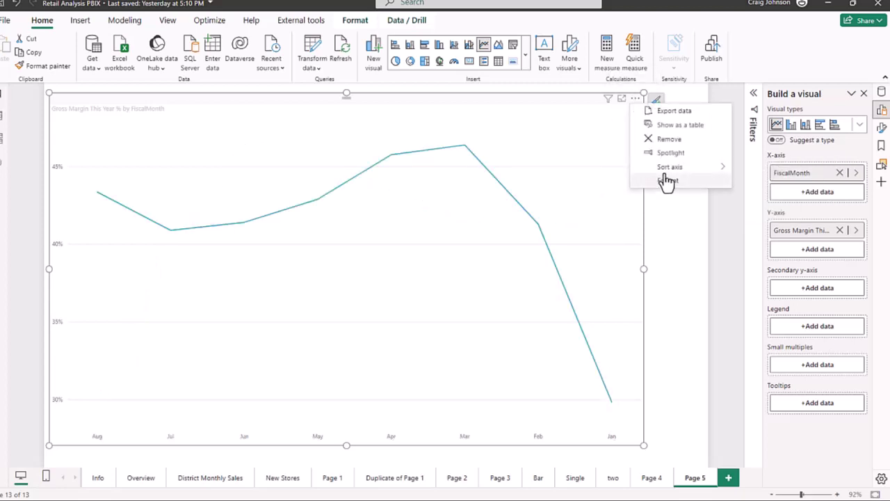
mouse_move(671, 172)
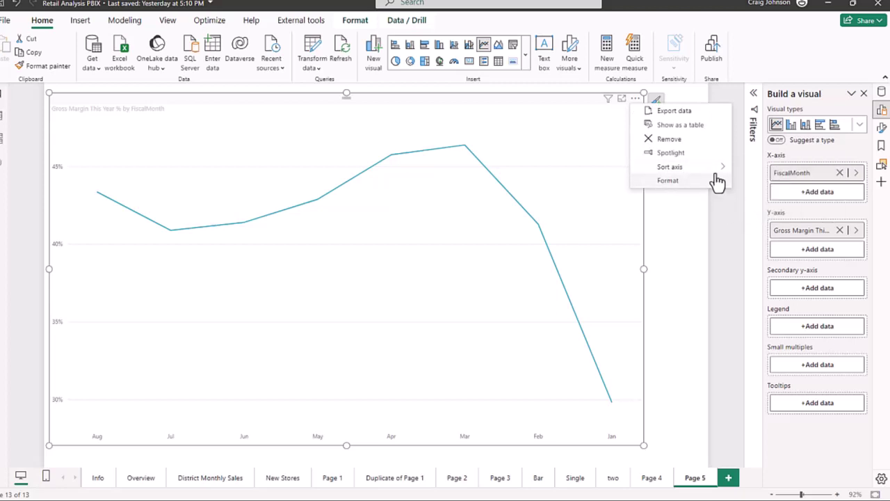
left_click(771, 208)
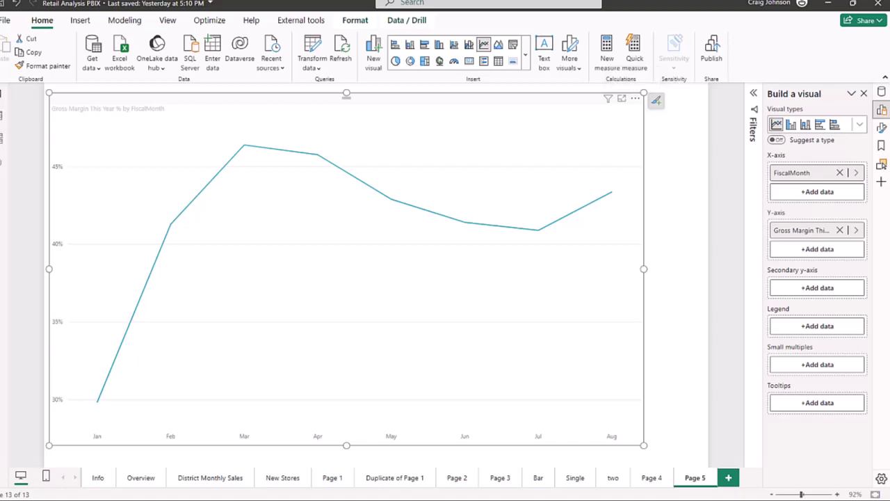
Step: Add the This Year Sales and Last Year Sales measures as further Y-axis series of the line chart
left_click(811, 251)
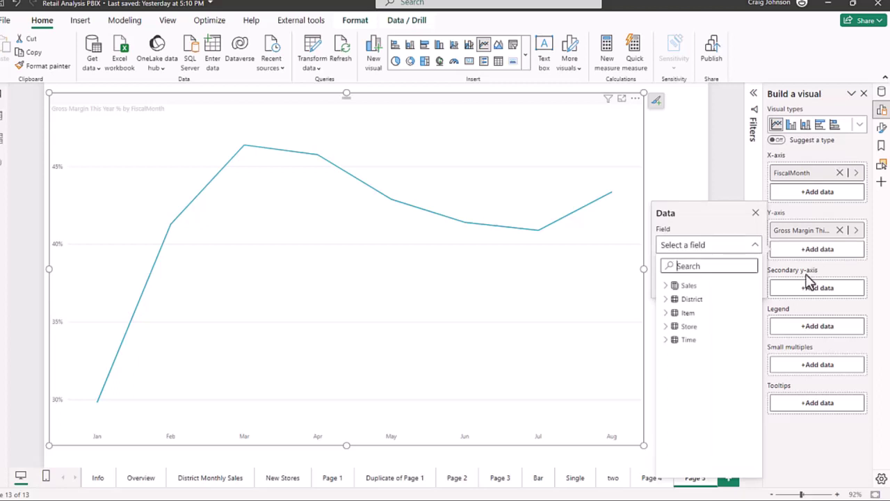
type("this")
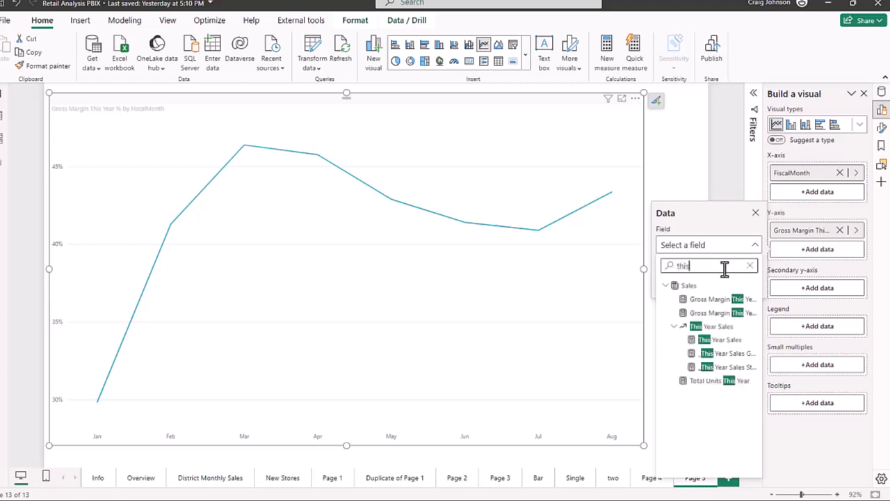
left_click(720, 342)
left_click(814, 272)
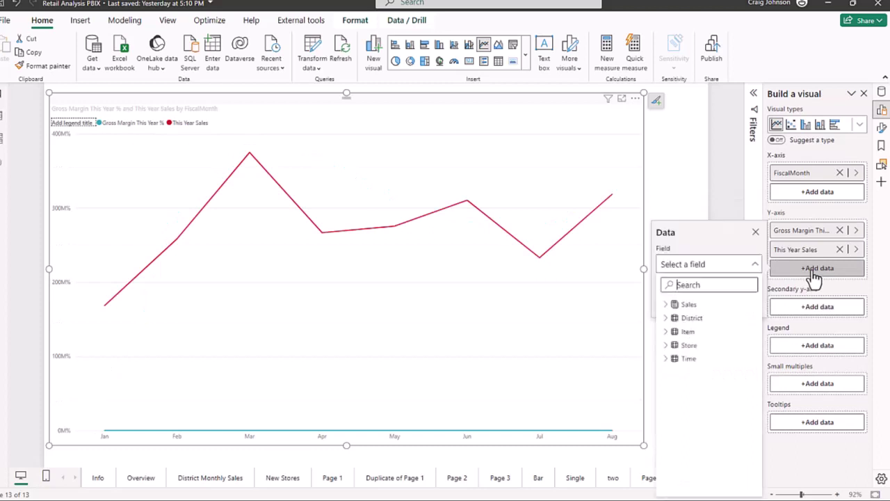
left_click(746, 284)
type("last")
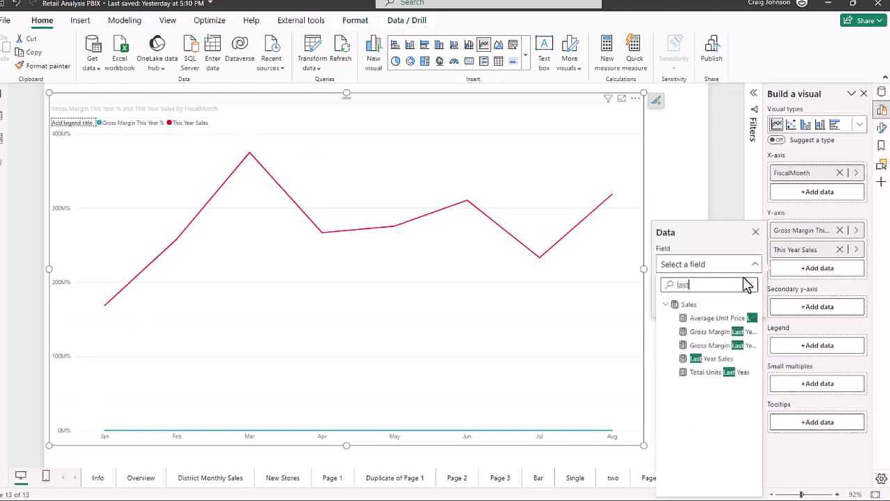
left_click(715, 360)
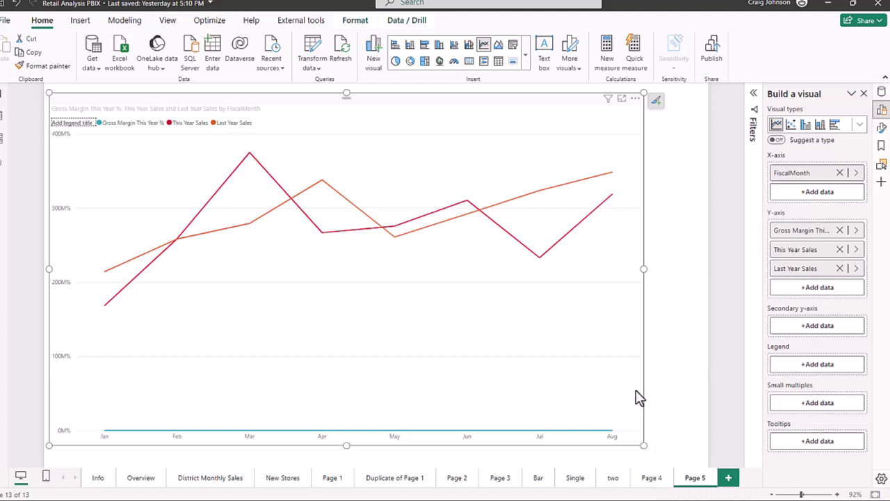
Step: Convert the line chart to a line and stacked column chart and remove Gross Margin This Year % from its column y-axis
mouse_move(582, 436)
left_click(527, 59)
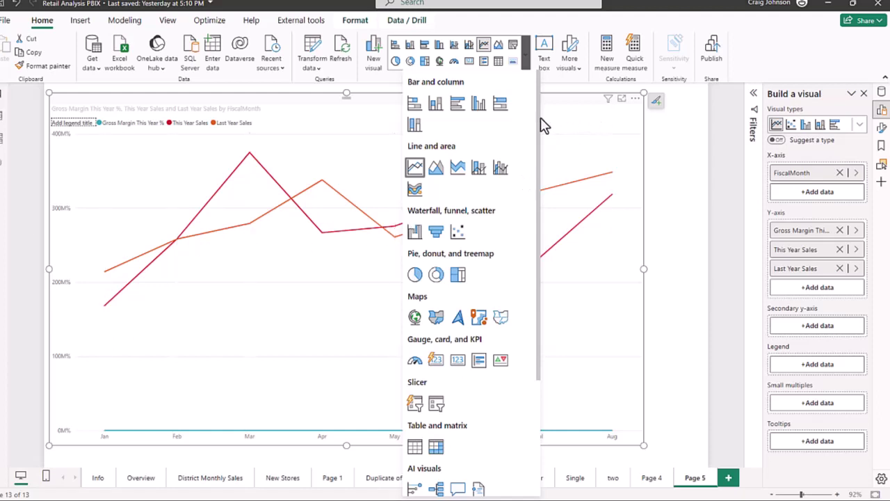
left_click(479, 167)
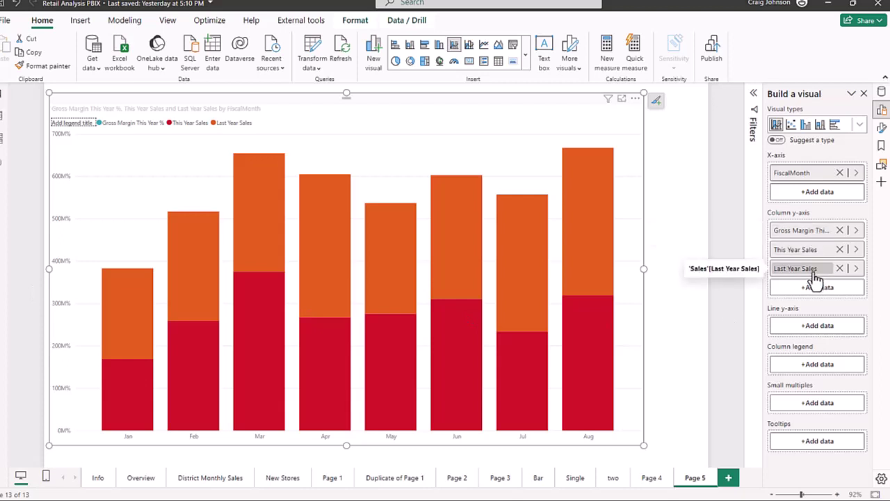
left_click(840, 230)
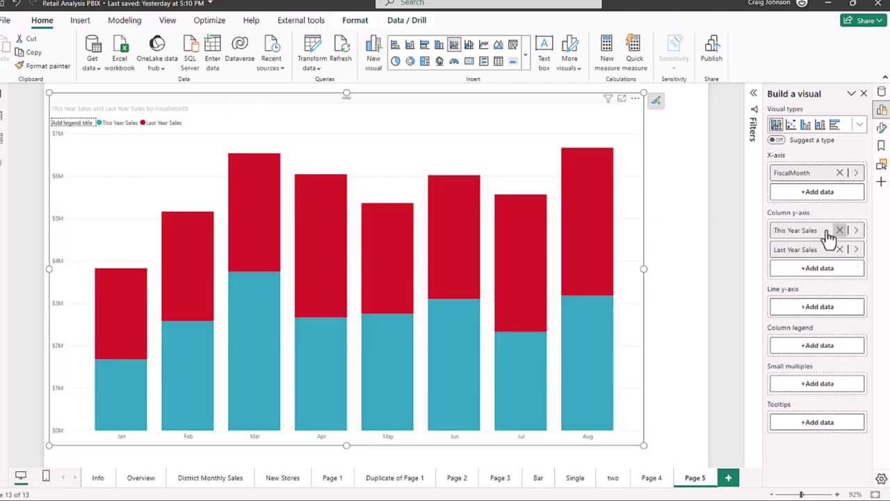
Step: Add the Gross Margin Last Year % measure to the combo chart's line y-axis
left_click(813, 307)
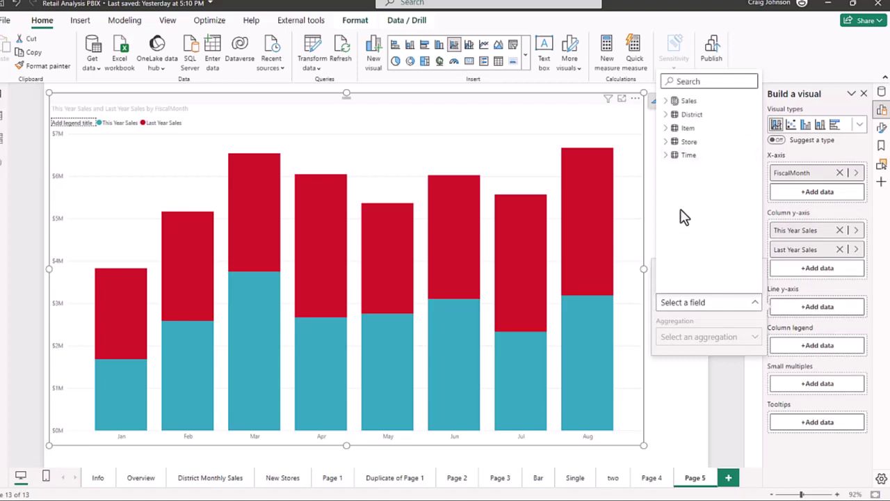
type("gross")
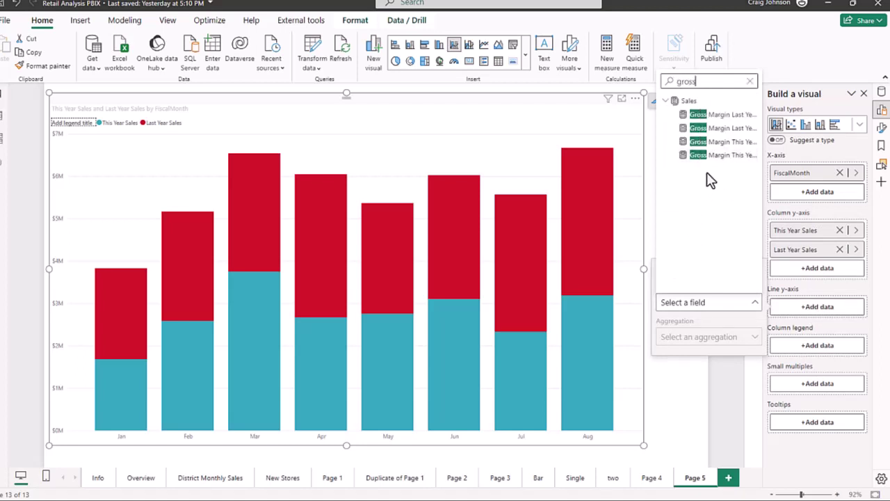
left_click(724, 136)
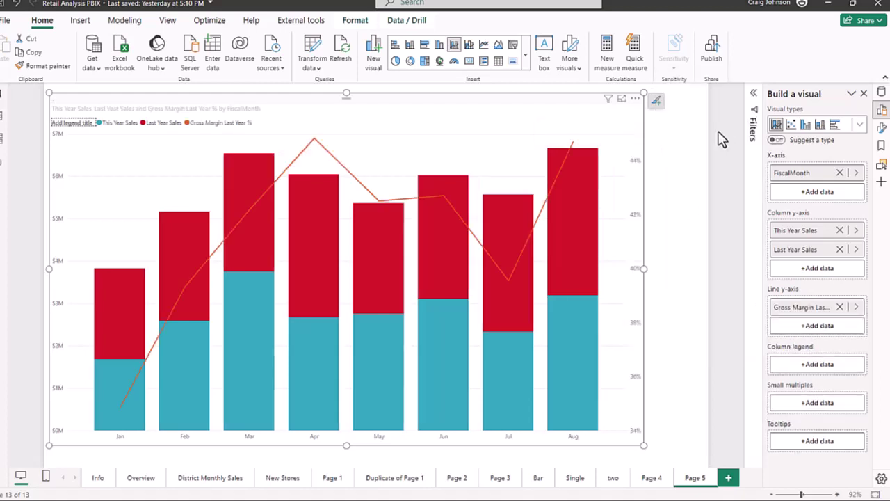
Step: Change the combo chart's title text to "Sales by Fiscal Month"
mouse_move(352, 180)
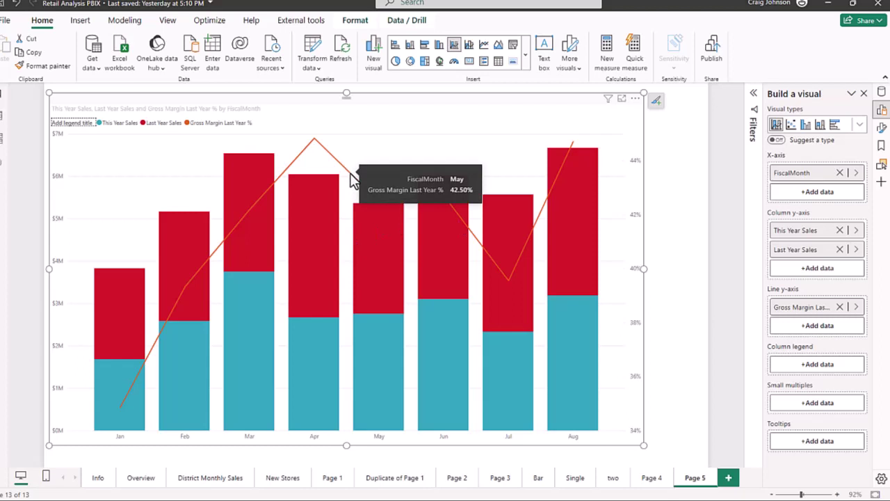
mouse_move(438, 247)
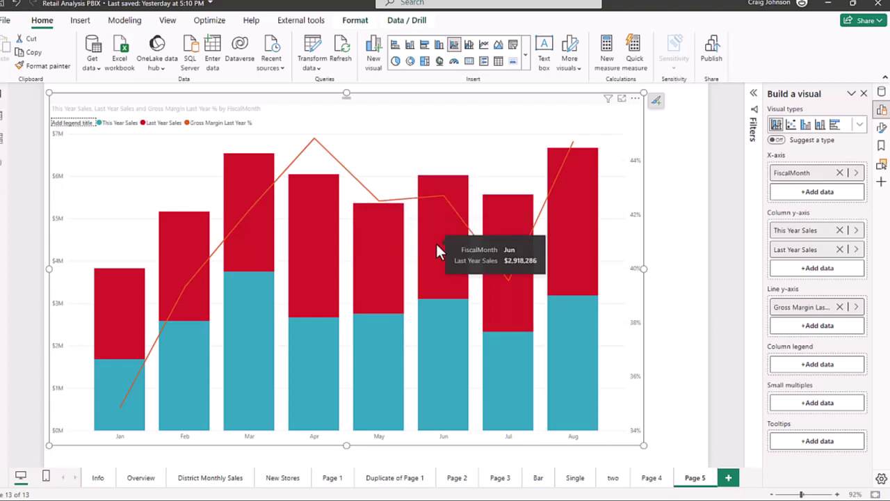
mouse_move(592, 279)
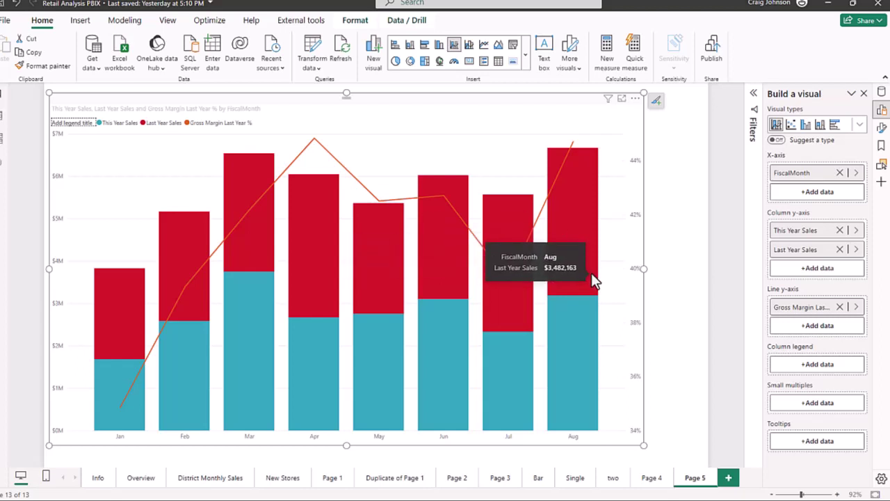
left_click(881, 130)
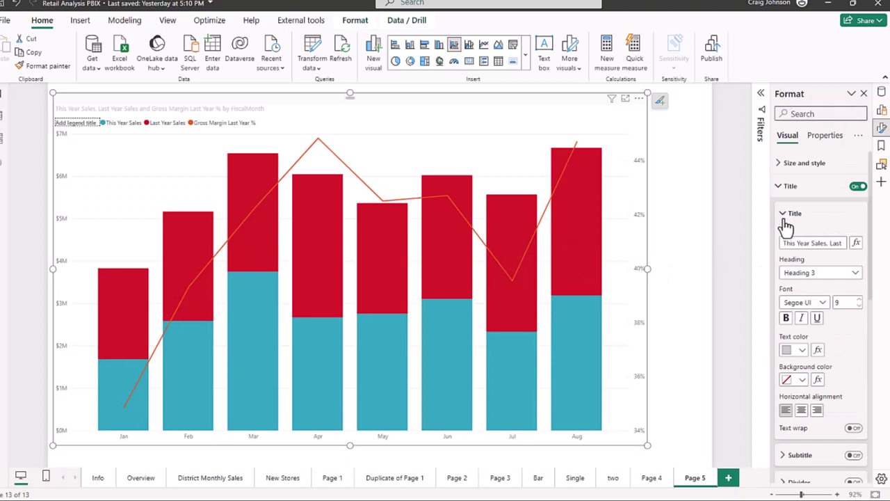
left_click_drag(782, 241, 876, 255)
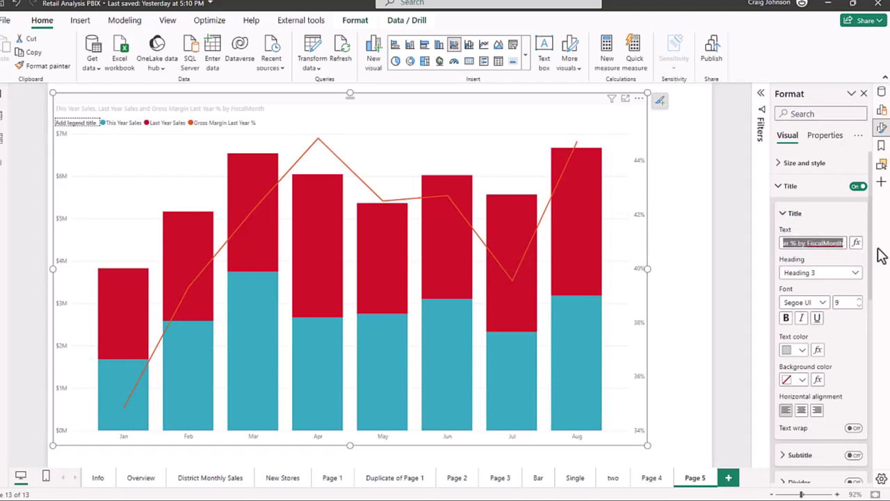
type("Sales by Fisca")
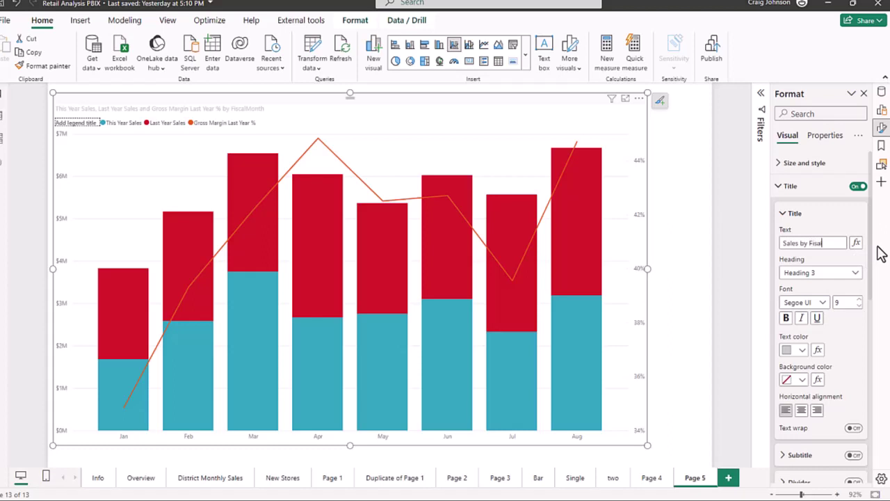
type("l Month")
Step: Format the chart title as bold, black text with a font size of 15
left_click(858, 301)
left_click(858, 300)
left_click(858, 301)
left_click(786, 317)
left_click(801, 350)
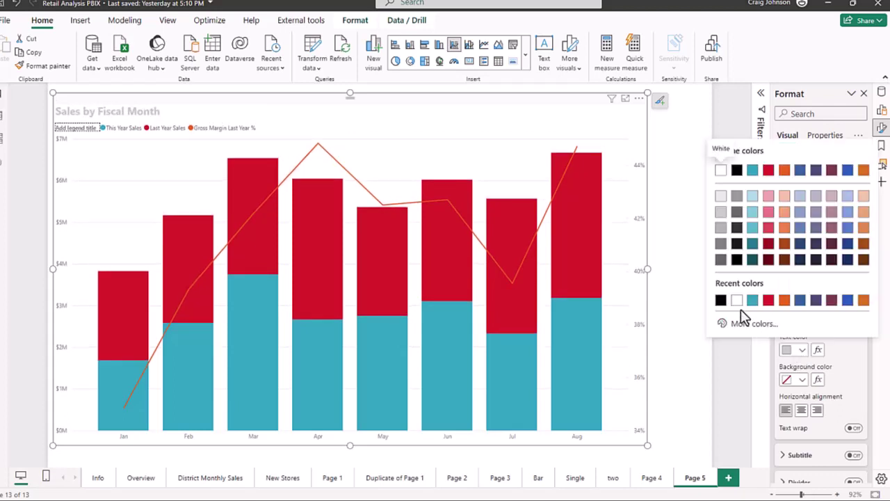
left_click(721, 300)
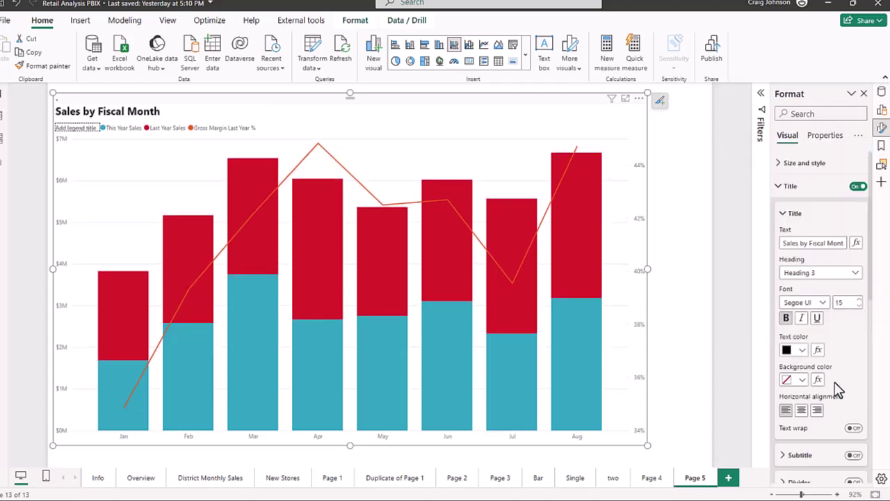
left_click(788, 216)
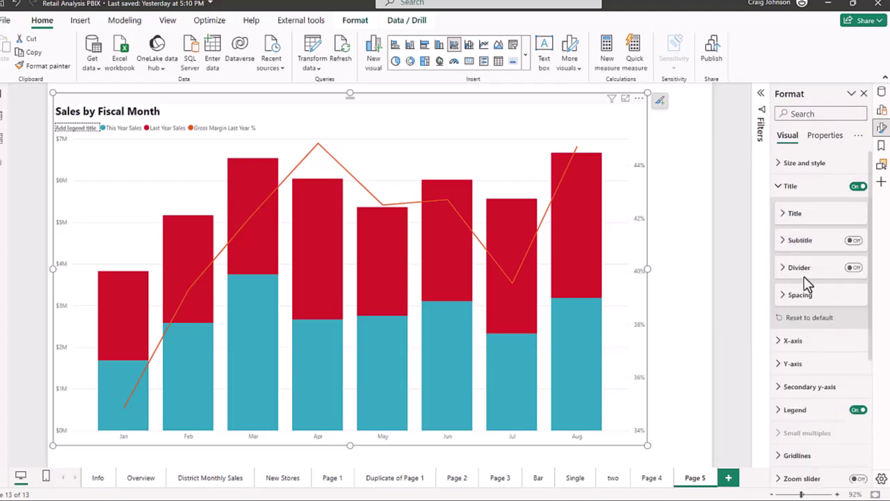
Step: Turn on the X-axis title and set its font size to 11
left_click(782, 346)
scroll(811, 372, "down", 3)
left_click(856, 360)
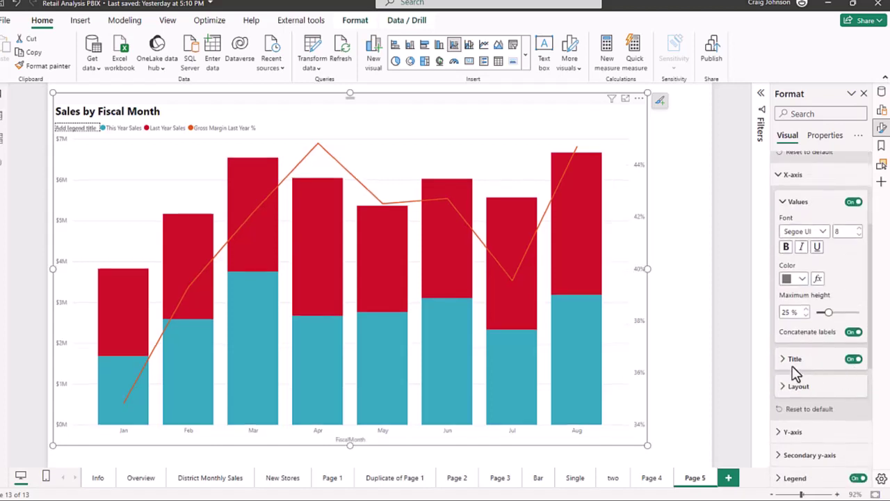
left_click(784, 360)
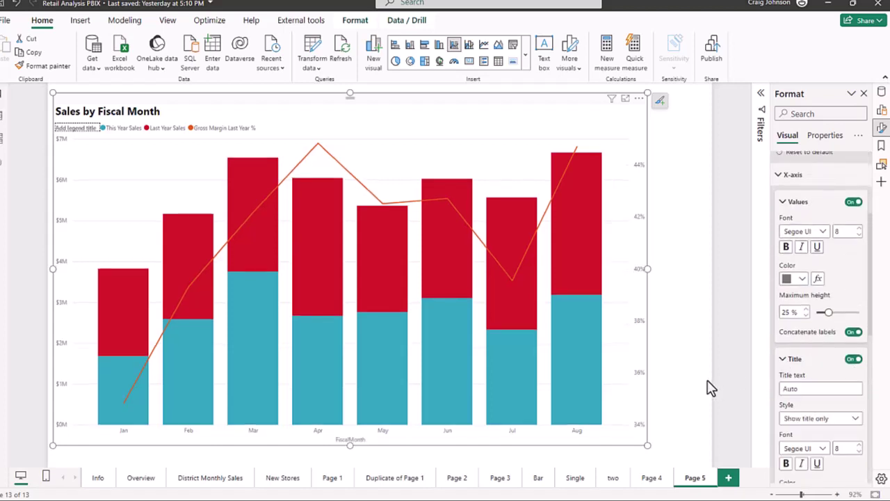
left_click(859, 445)
left_click(859, 445)
left_click(859, 445)
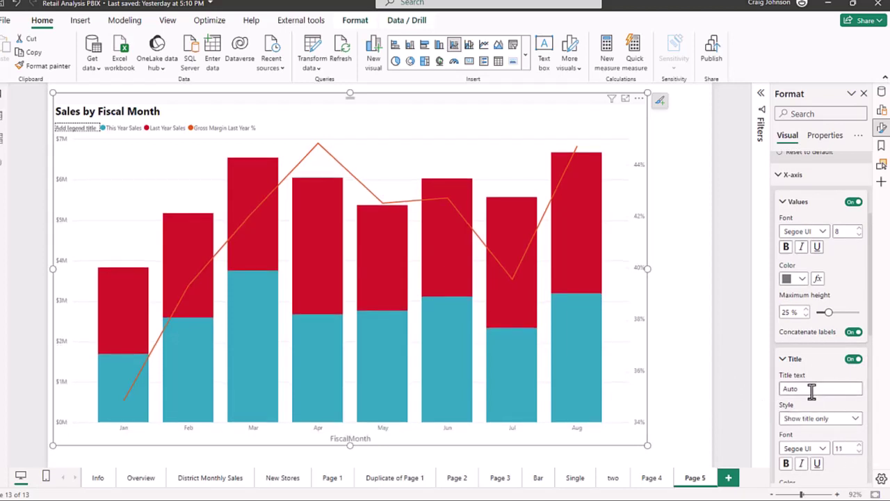
left_click(783, 360)
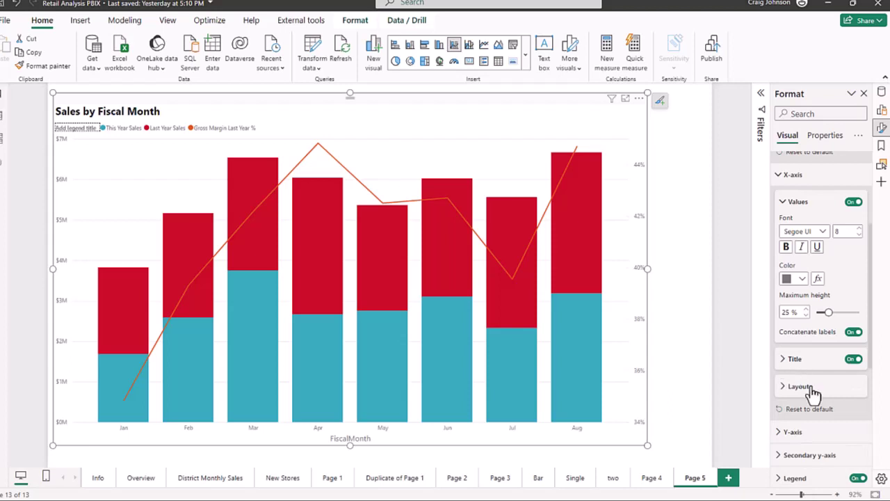
Step: Turn on the Y-axis title and set its font size to 10
scroll(782, 379, "down", 3)
left_click(777, 353)
scroll(824, 396, "down", 5)
left_click(855, 358)
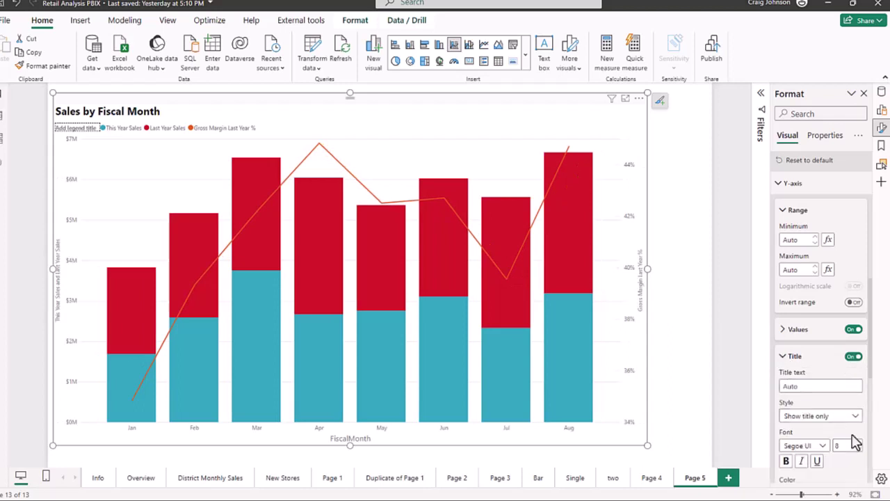
left_click(859, 442)
left_click(858, 443)
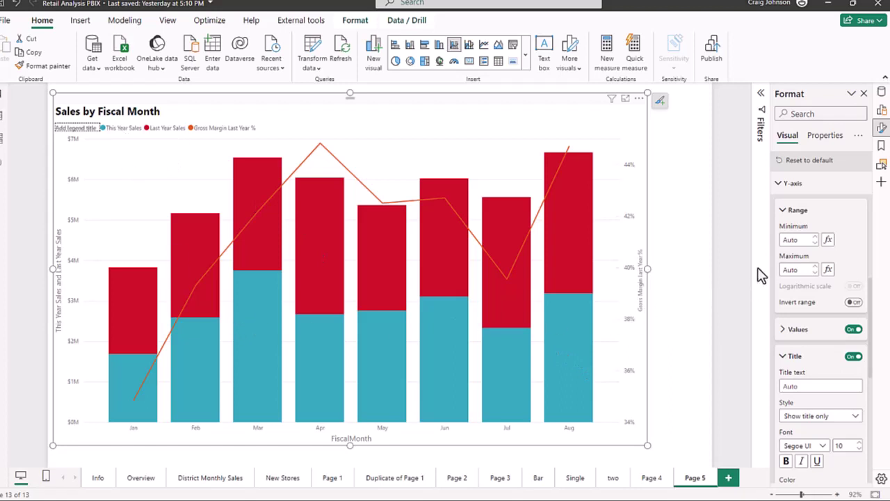
left_click(785, 213)
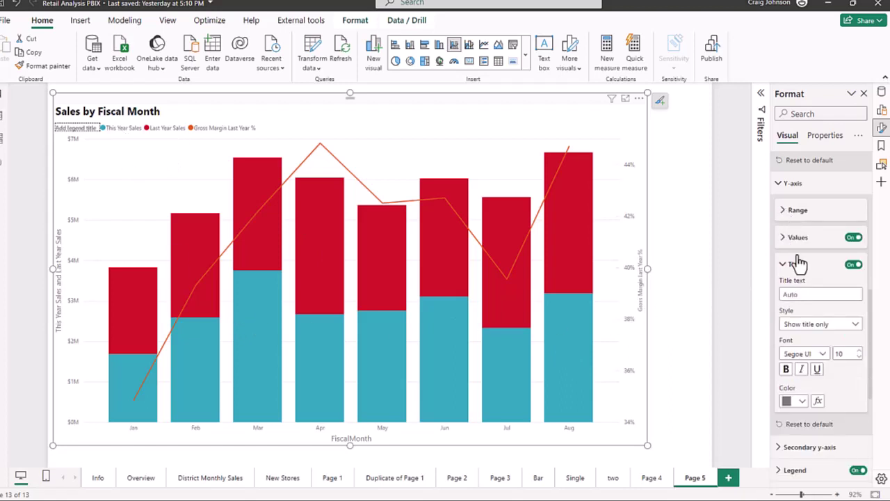
left_click(785, 241)
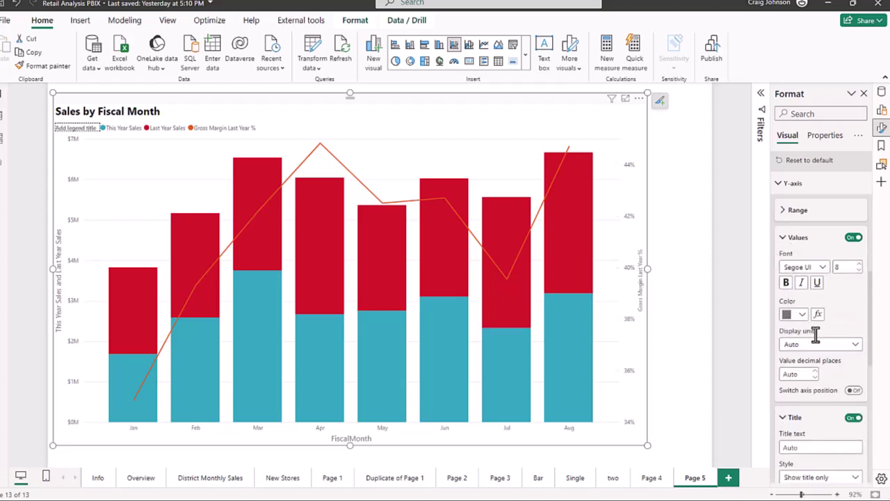
Step: Recolor the chart's columns, using blue for This Year Sales and muted plum for Last Year Sales
scroll(810, 330, "down", 5)
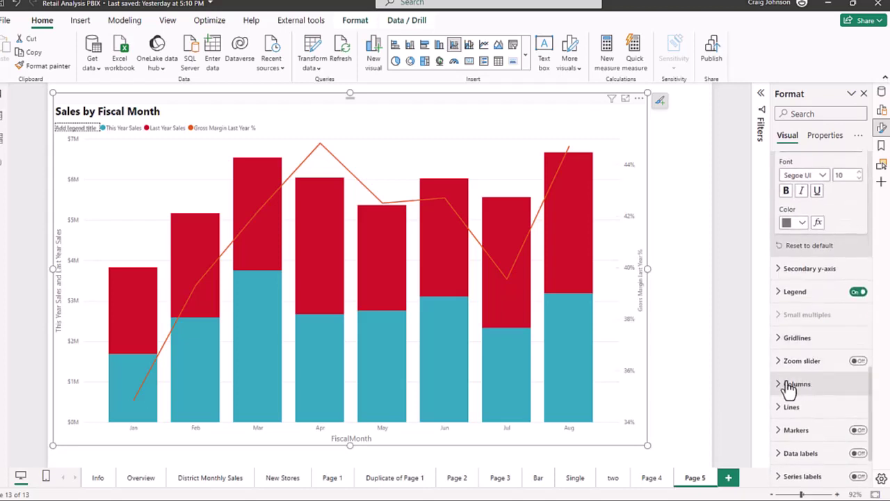
left_click(779, 386)
scroll(796, 383, "down", 1)
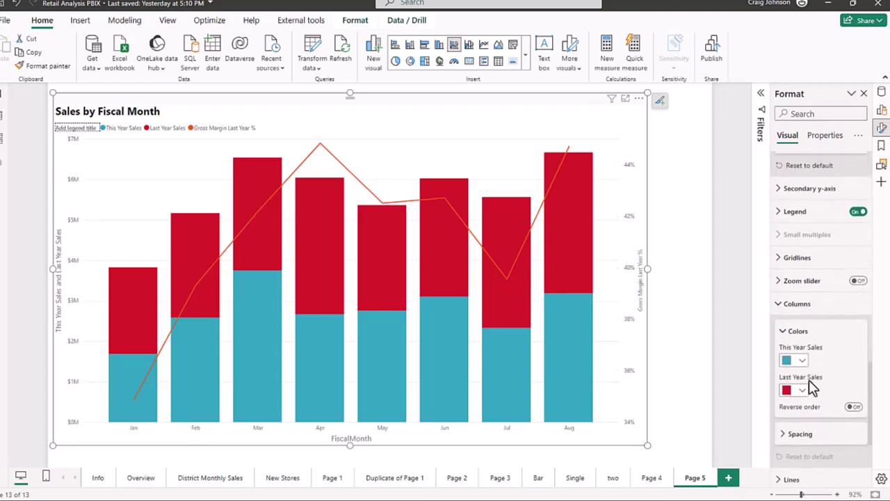
left_click(802, 359)
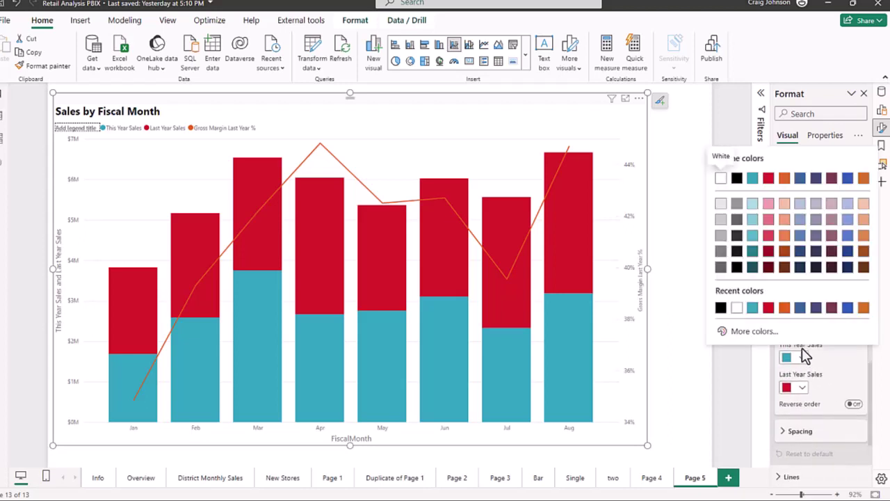
left_click(800, 308)
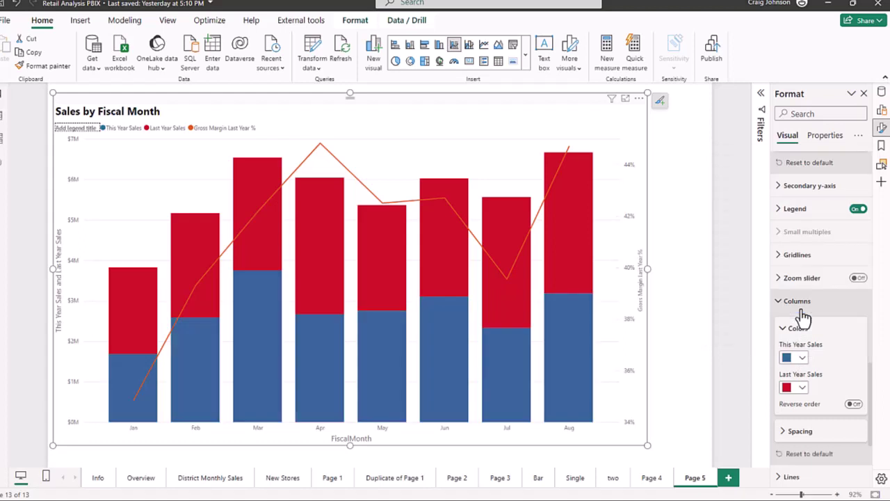
left_click(802, 390)
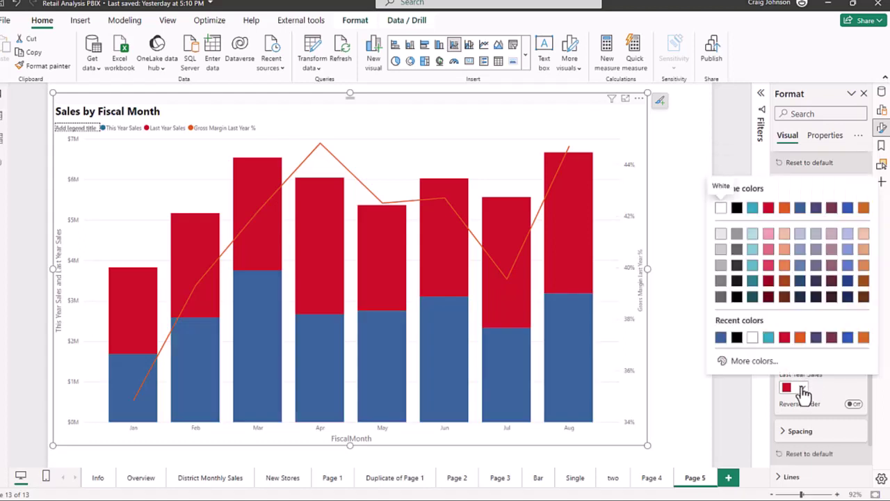
left_click(832, 279)
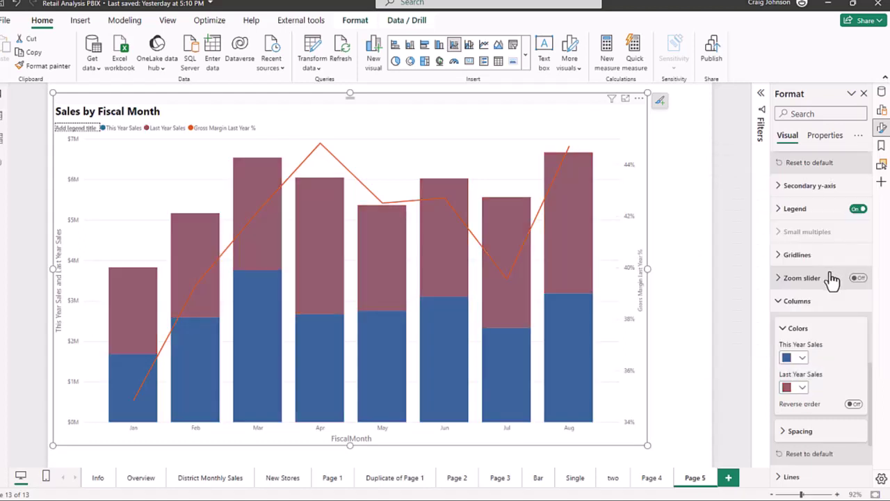